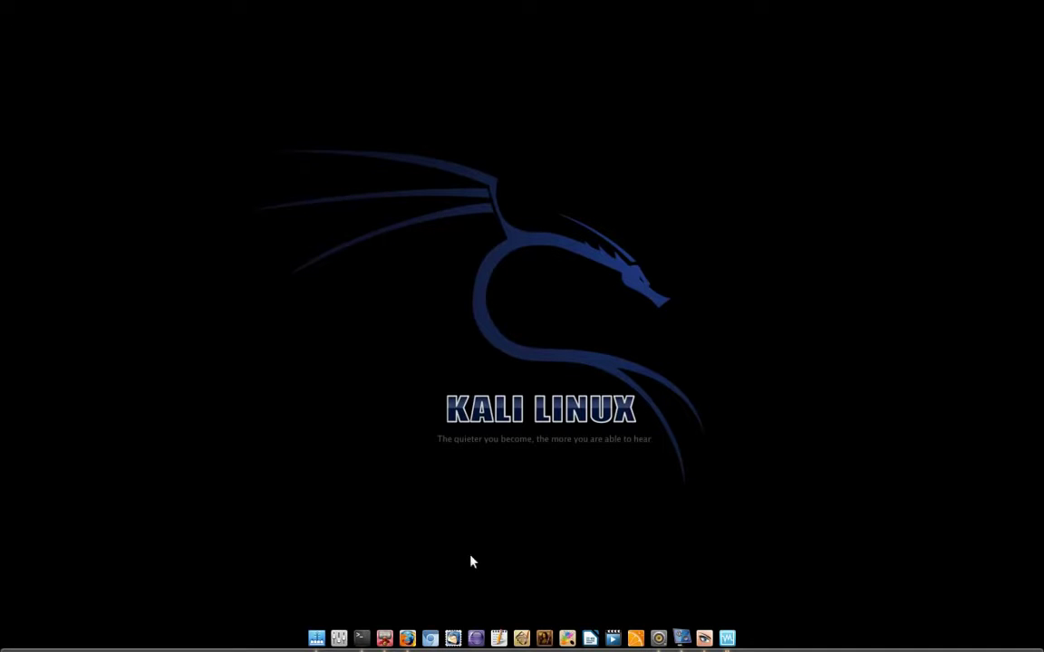
Step: Switch to the Firefox browser and read the "Whats New in Kali Linux?" article
click(407, 639)
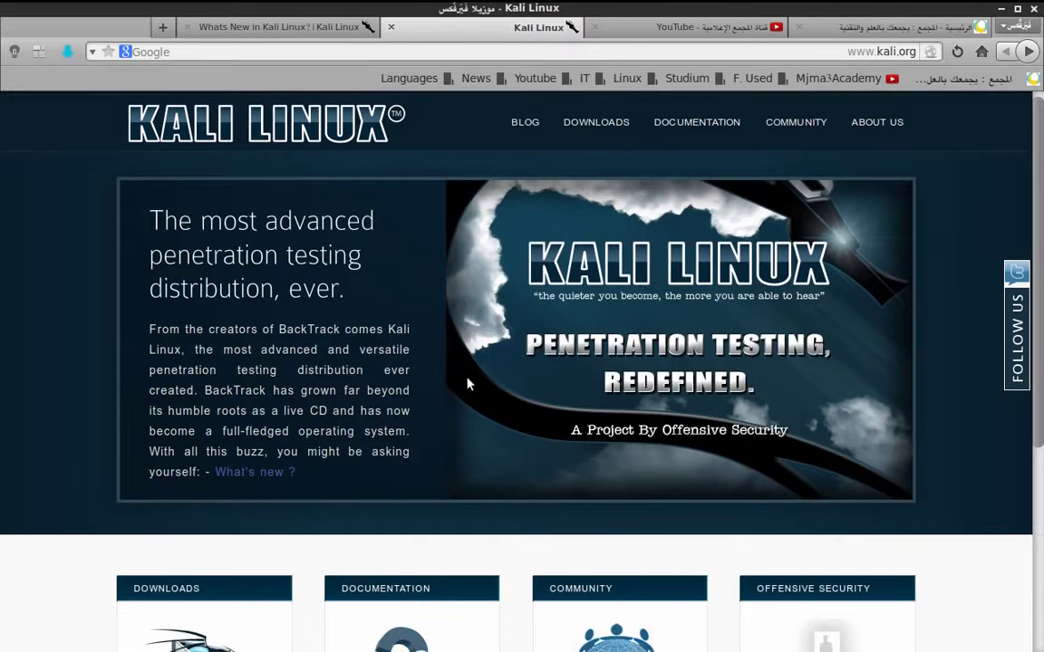
click(294, 28)
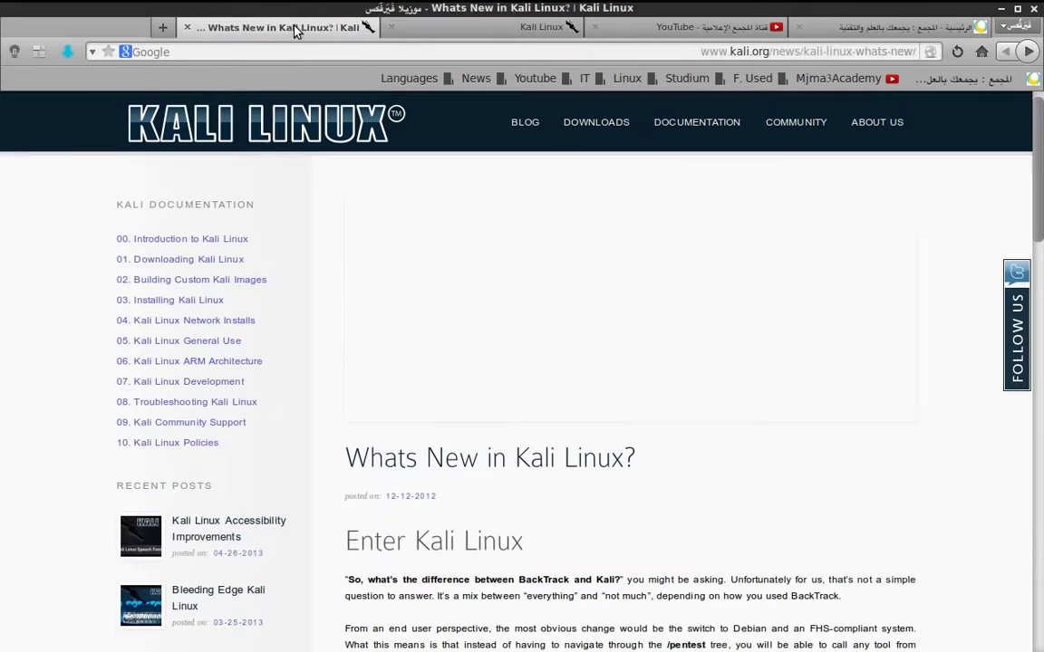
scroll(285, 350, down, 7)
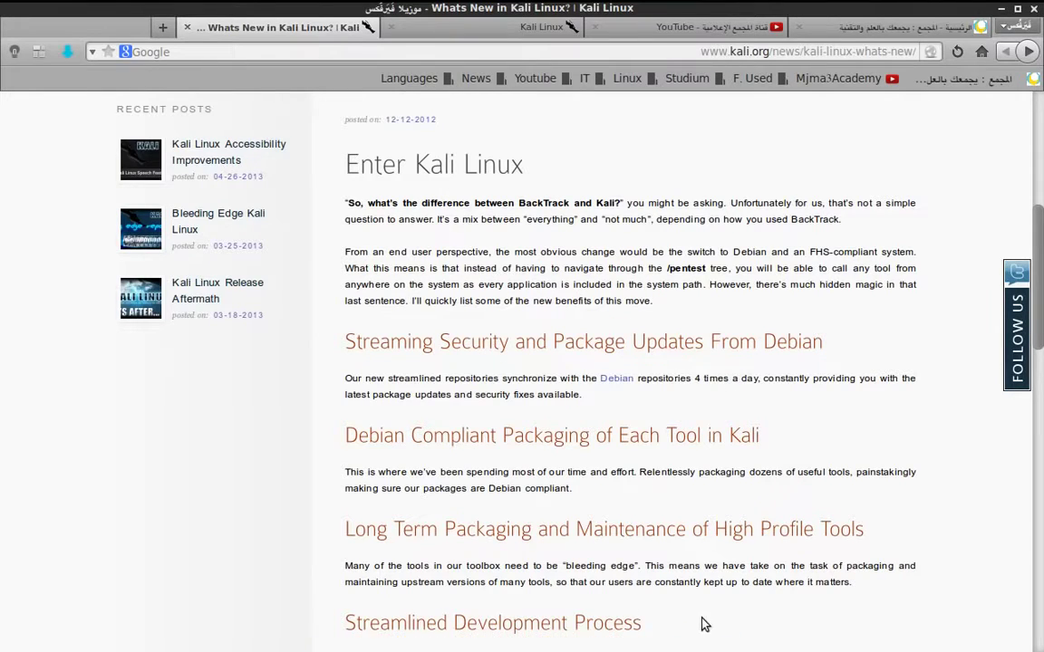
Step: Switch to Oracle VM VirtualBox and bring the running Kali virtual machine window to the front
click(728, 639)
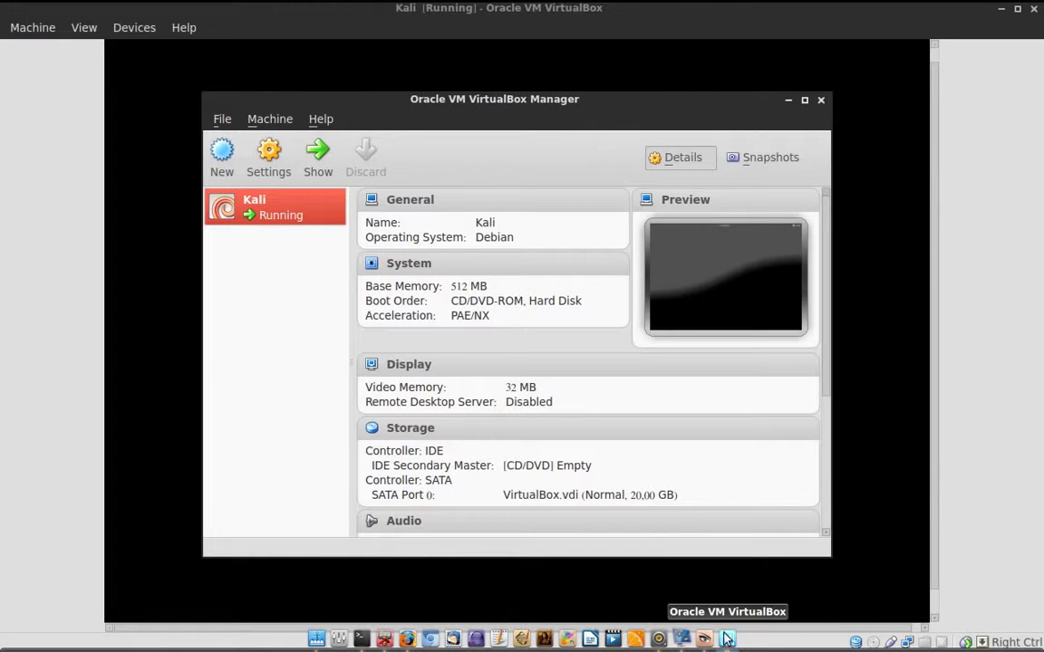
right_click(734, 636)
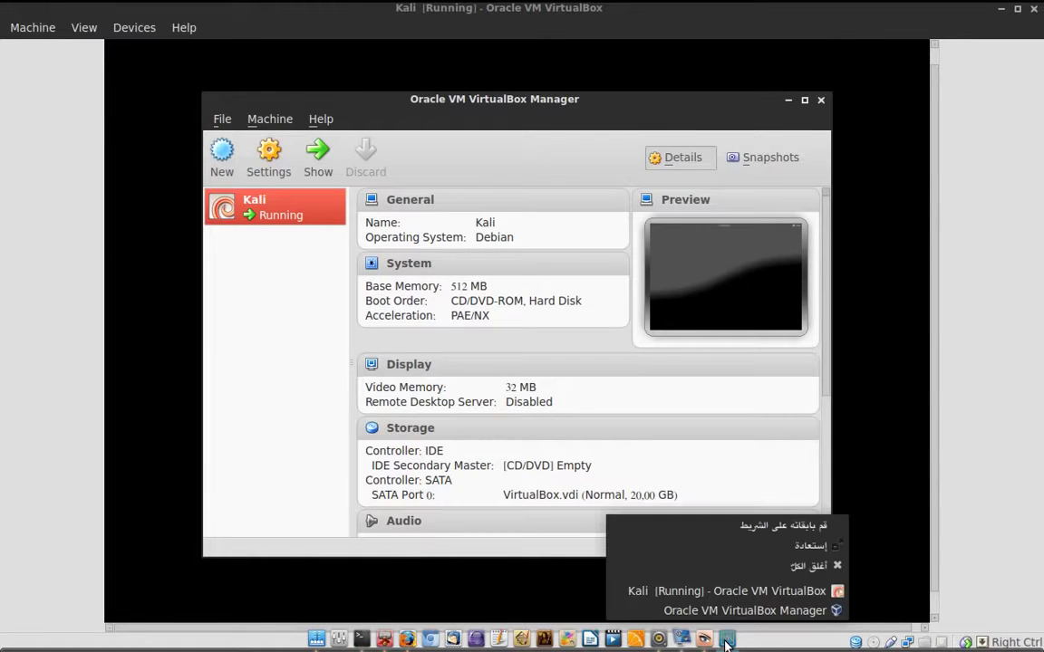
click(737, 594)
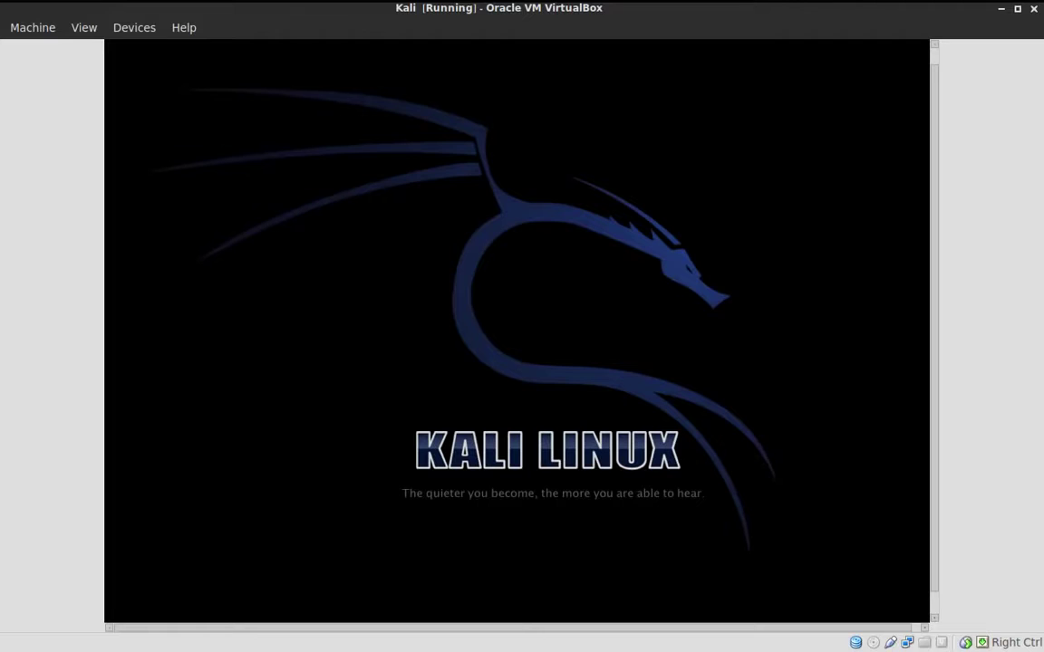
Step: Unlock the Kali session with the account password and show the virtual machine in full screen
click(578, 290)
text(•••••••)
key(Return)
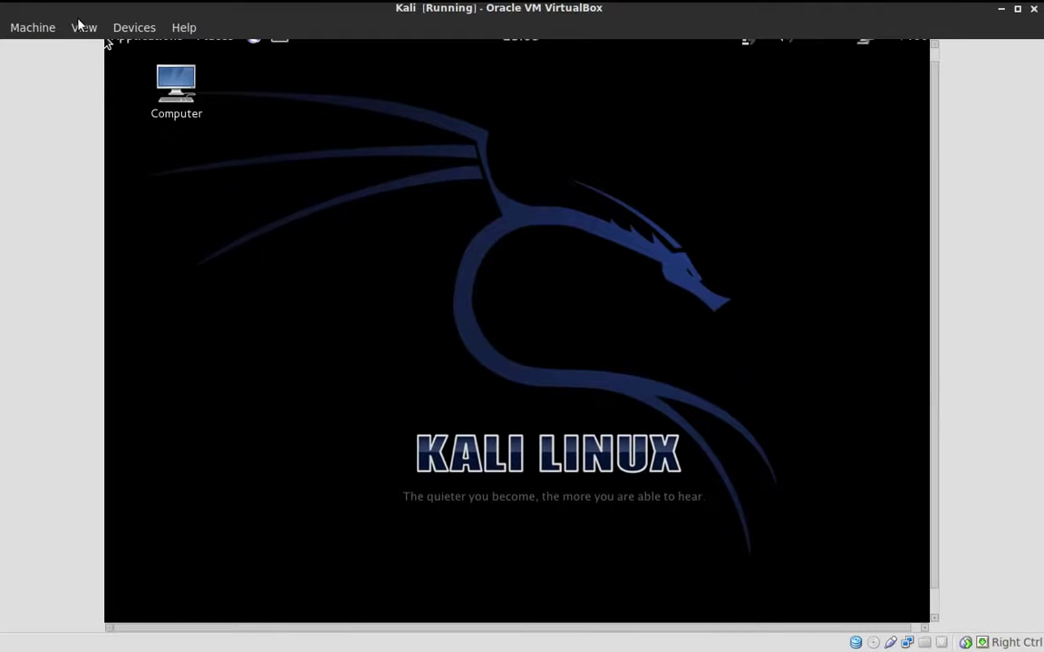
click(85, 27)
click(80, 44)
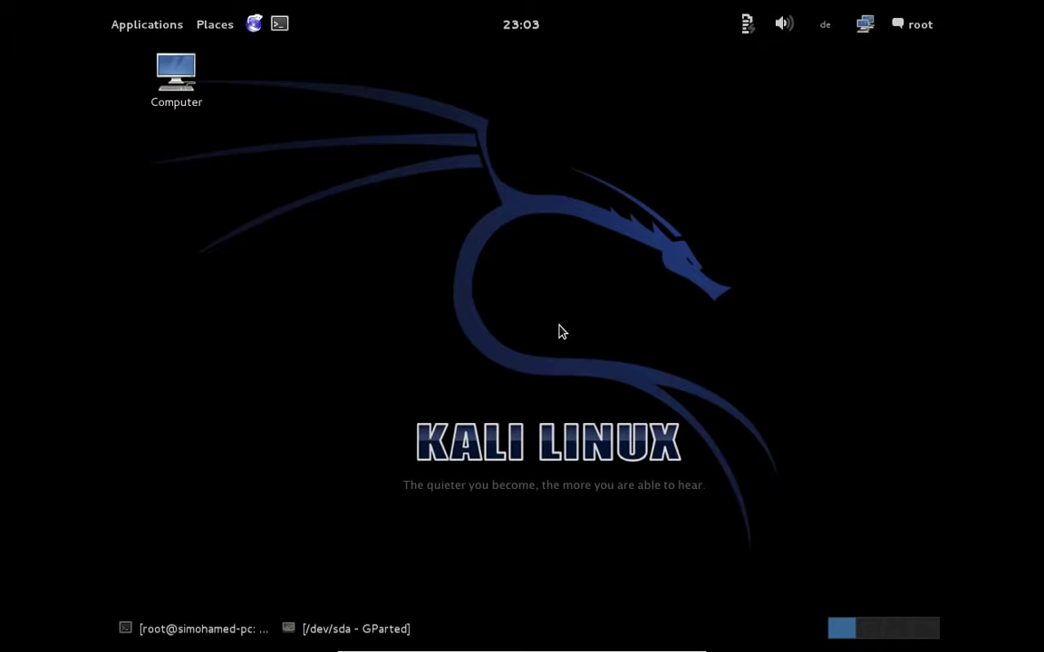
Step: Examine the desktop's places, the root user's session options, and the Accessories, Graphics and Internet application categories
click(152, 26)
click(218, 27)
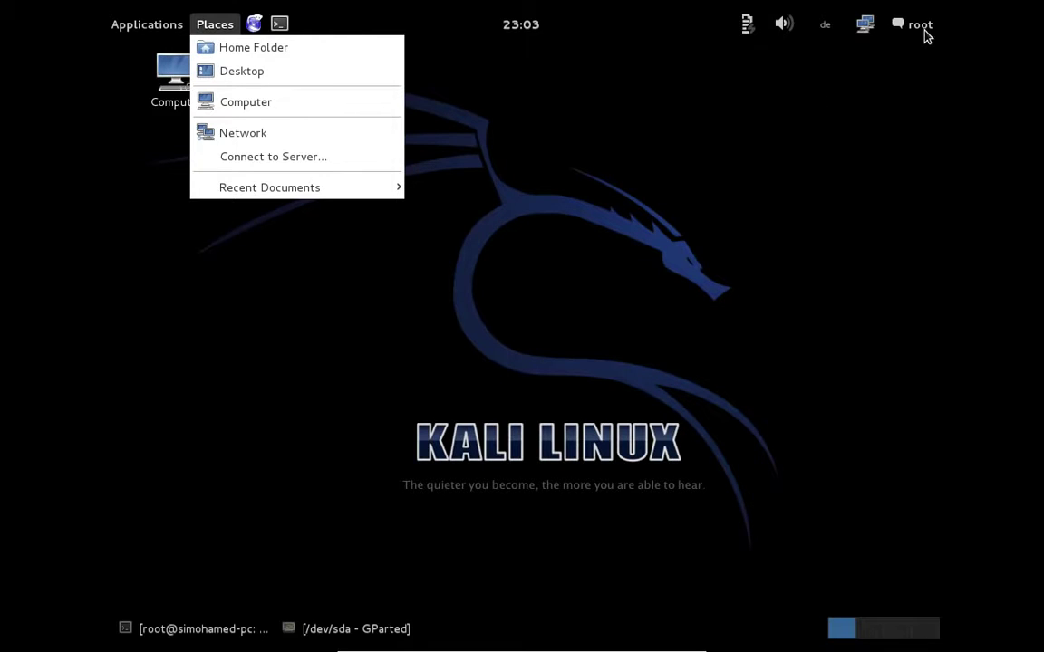
click(834, 27)
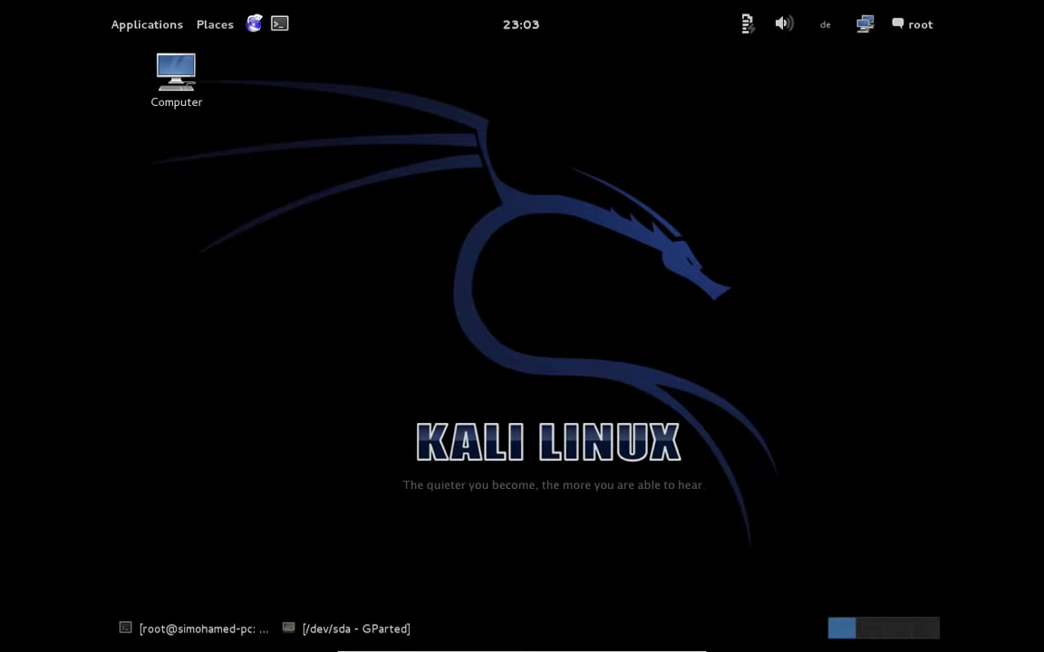
click(915, 24)
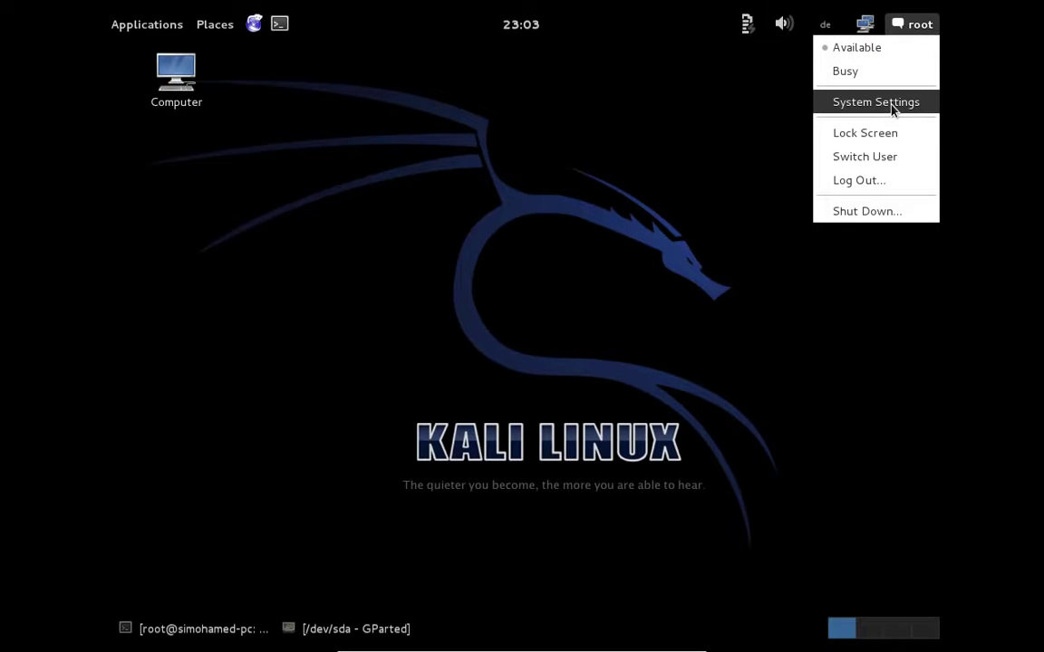
click(480, 201)
click(123, 27)
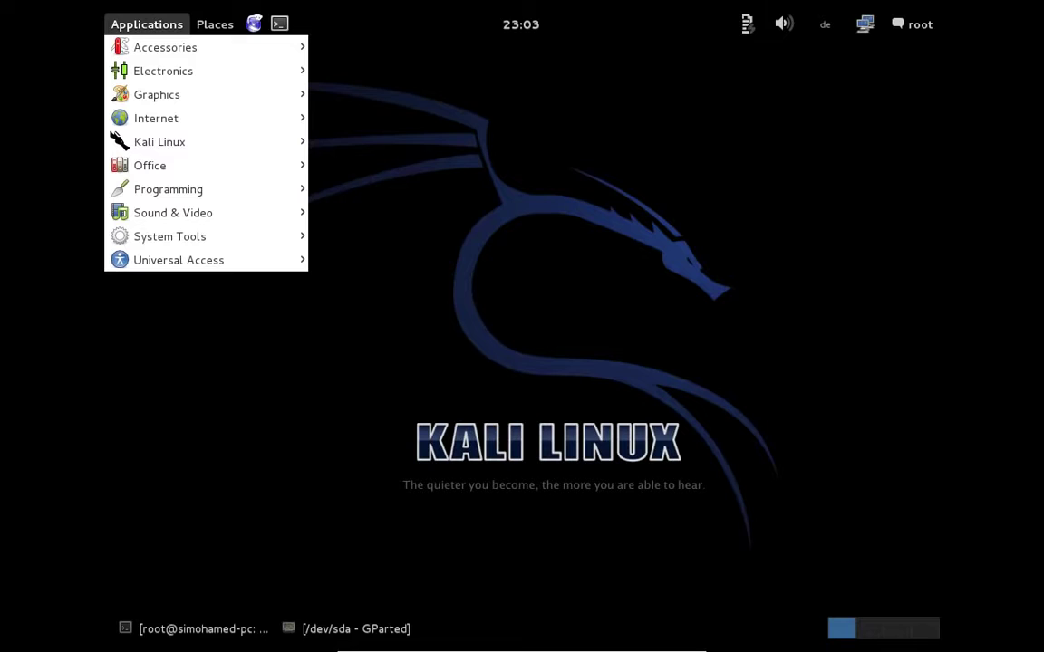
mouse_move(127, 47)
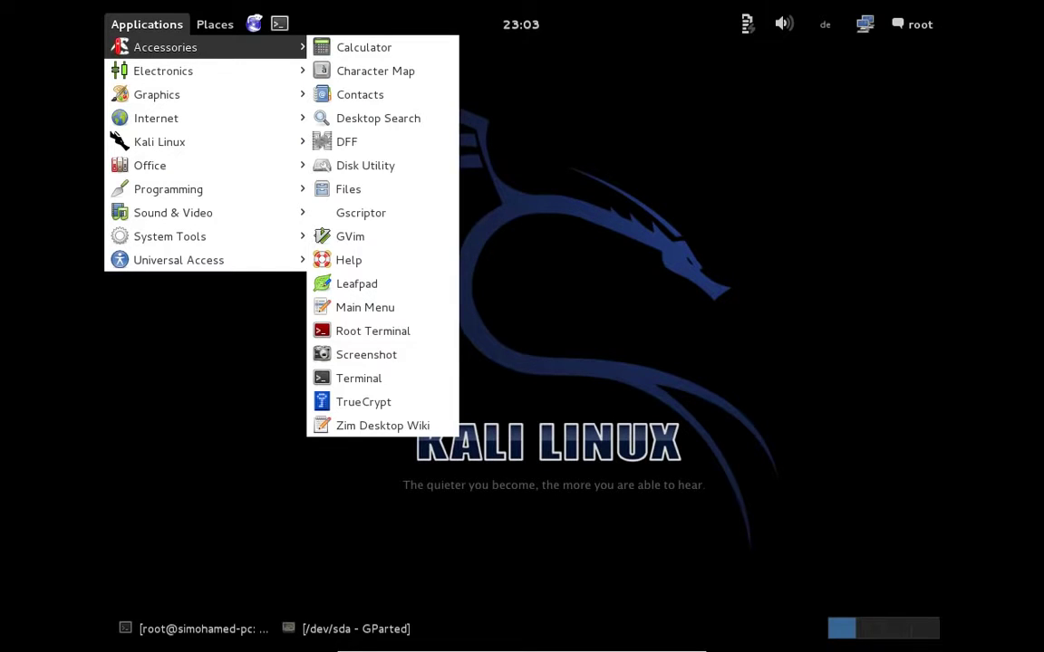
mouse_move(159, 89)
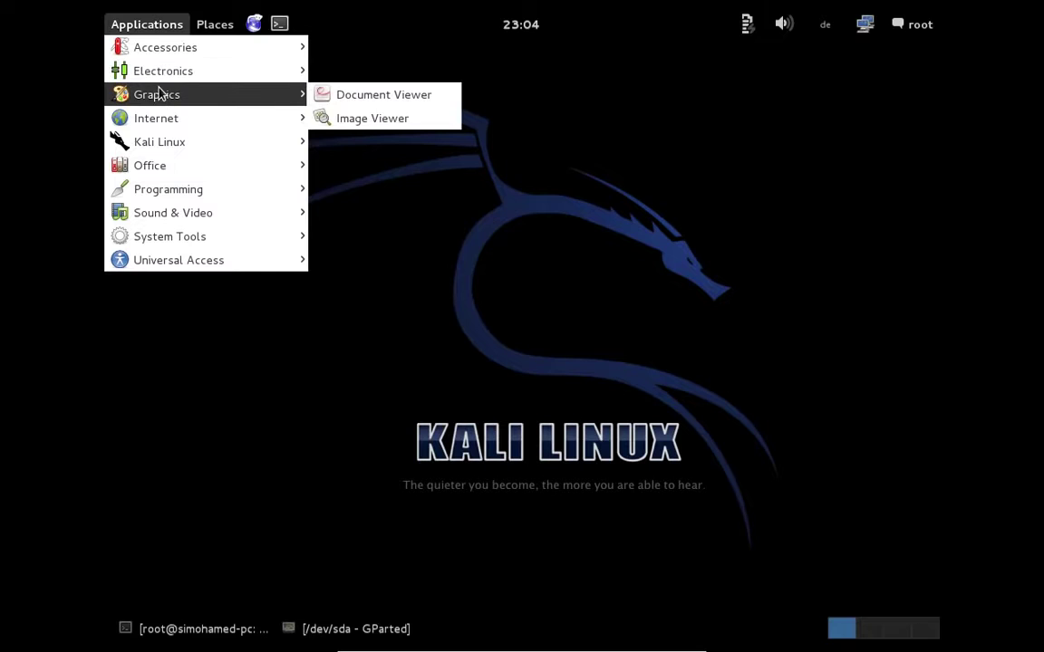
mouse_move(177, 119)
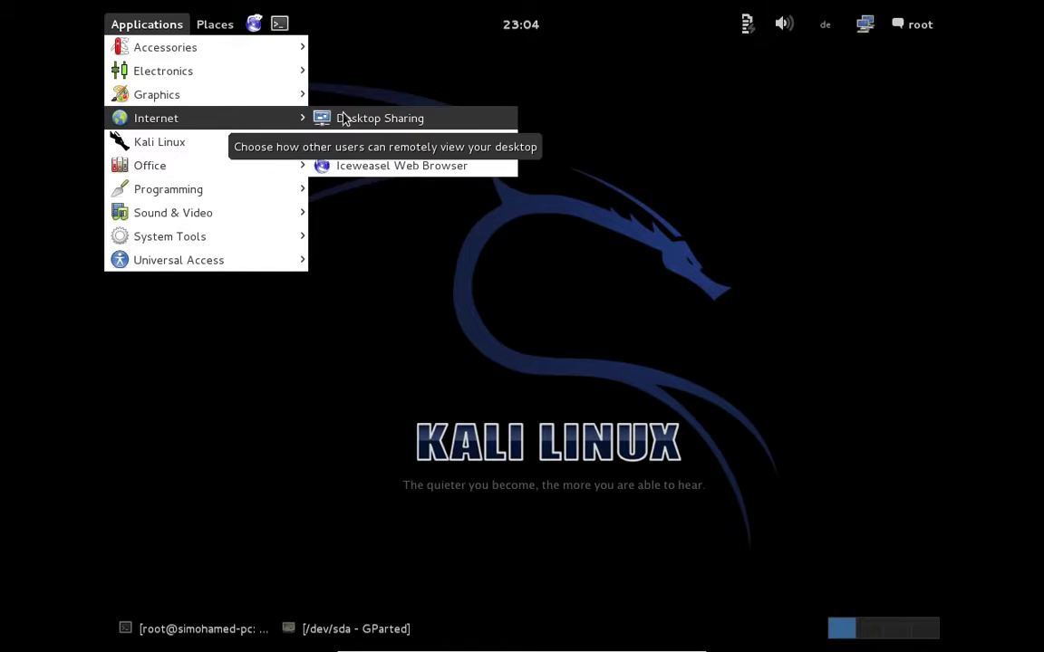
Step: Examine the Kali Linux tool categories, including Top 10 Security Tools, Information Gathering, Reverse Engineering, Stress Testing and System Services
mouse_move(209, 148)
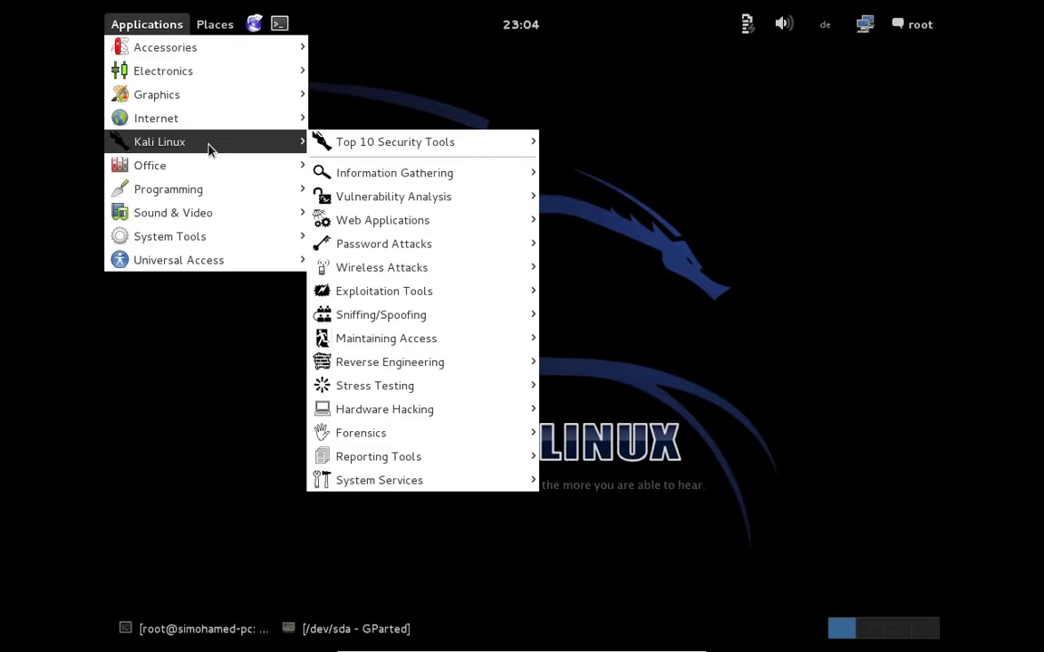
mouse_move(399, 142)
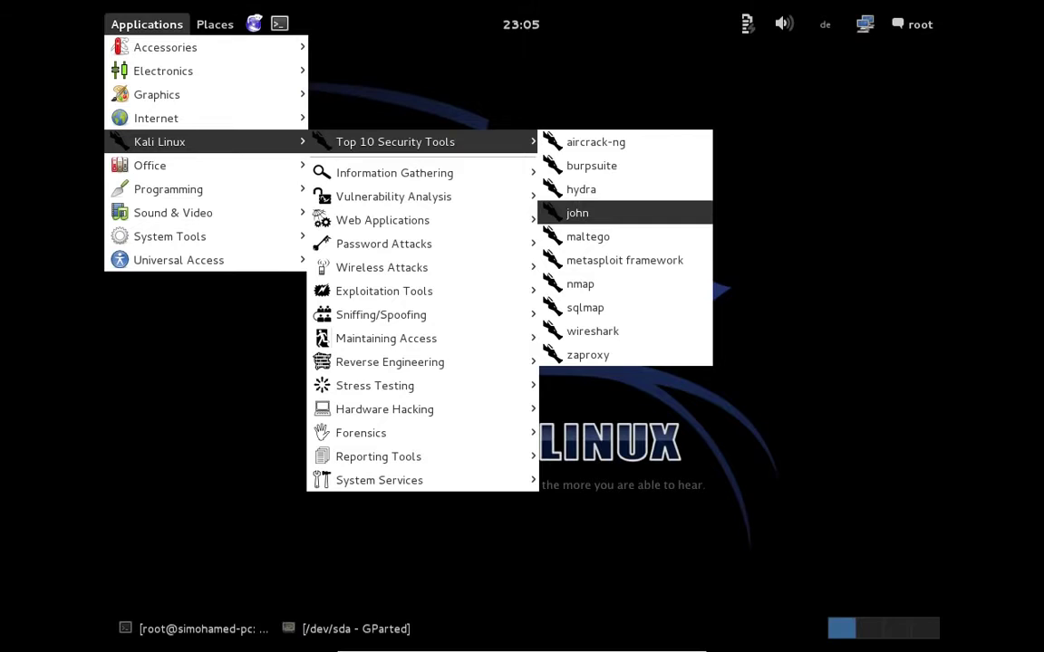
mouse_move(496, 181)
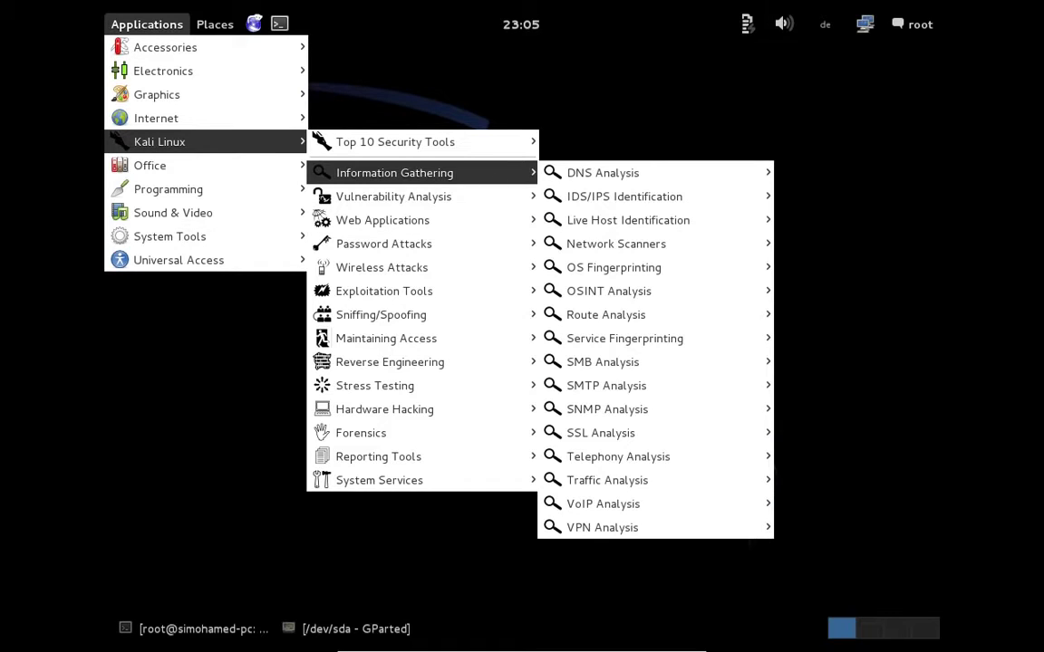
mouse_move(725, 196)
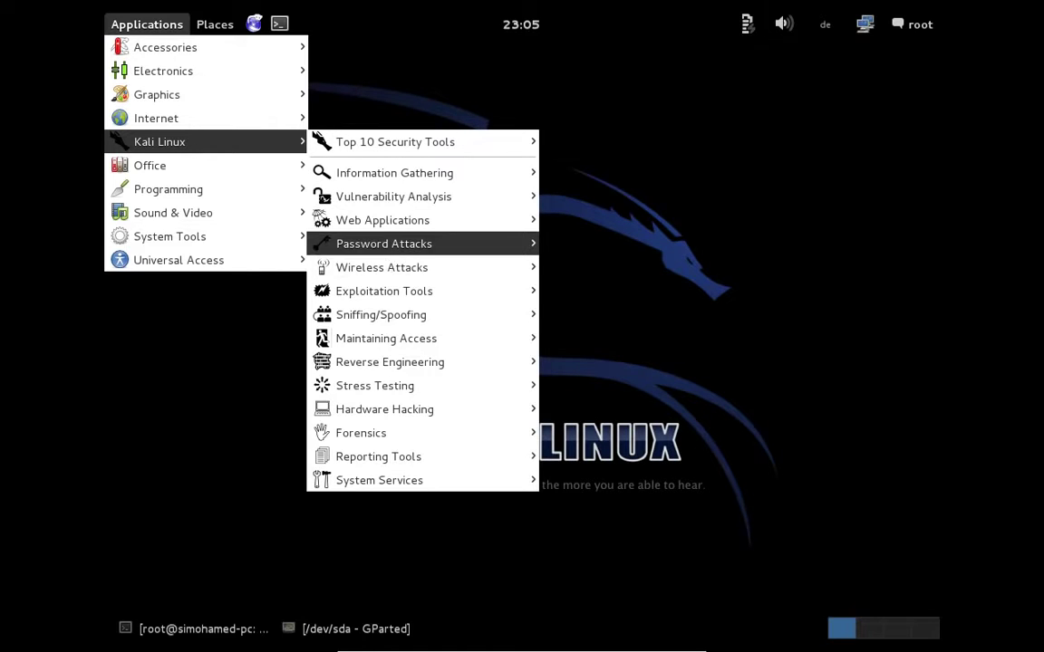
mouse_move(349, 262)
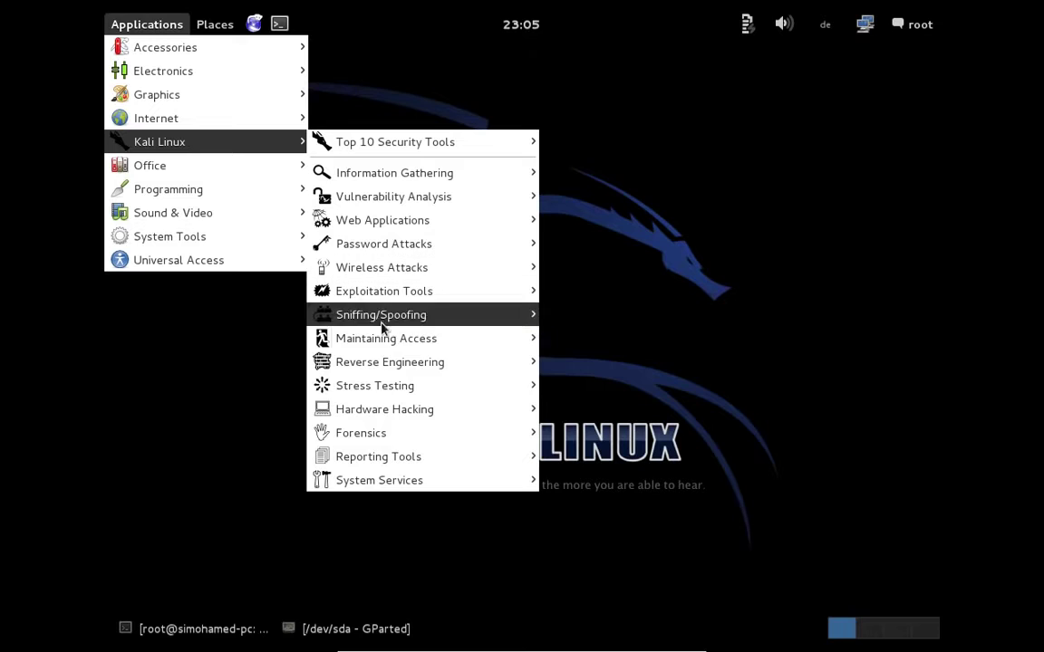
mouse_move(390, 361)
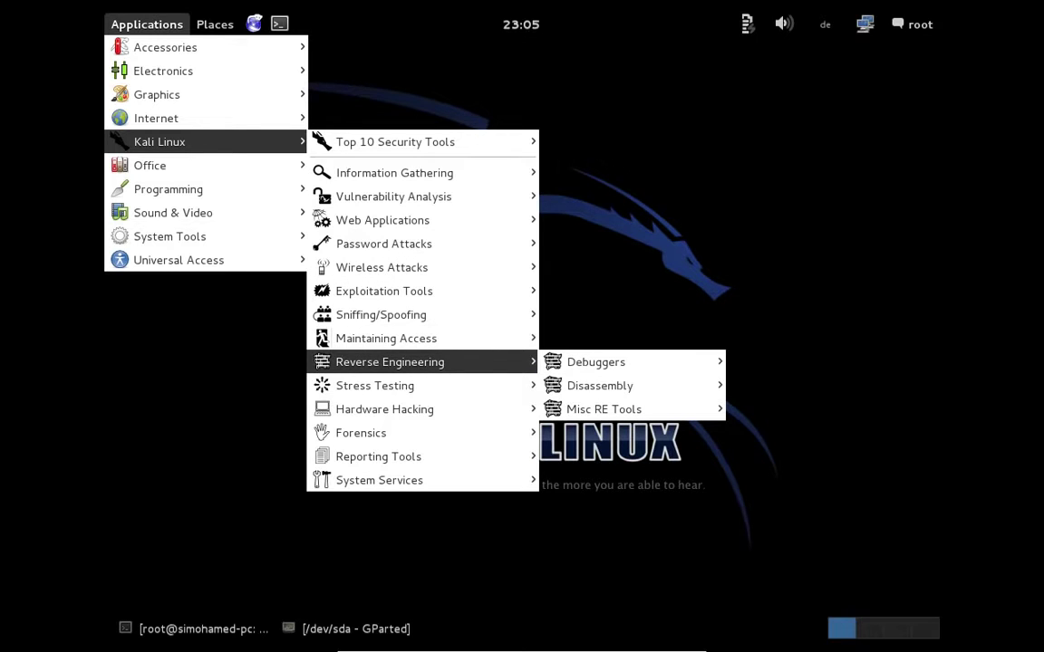
mouse_move(596, 362)
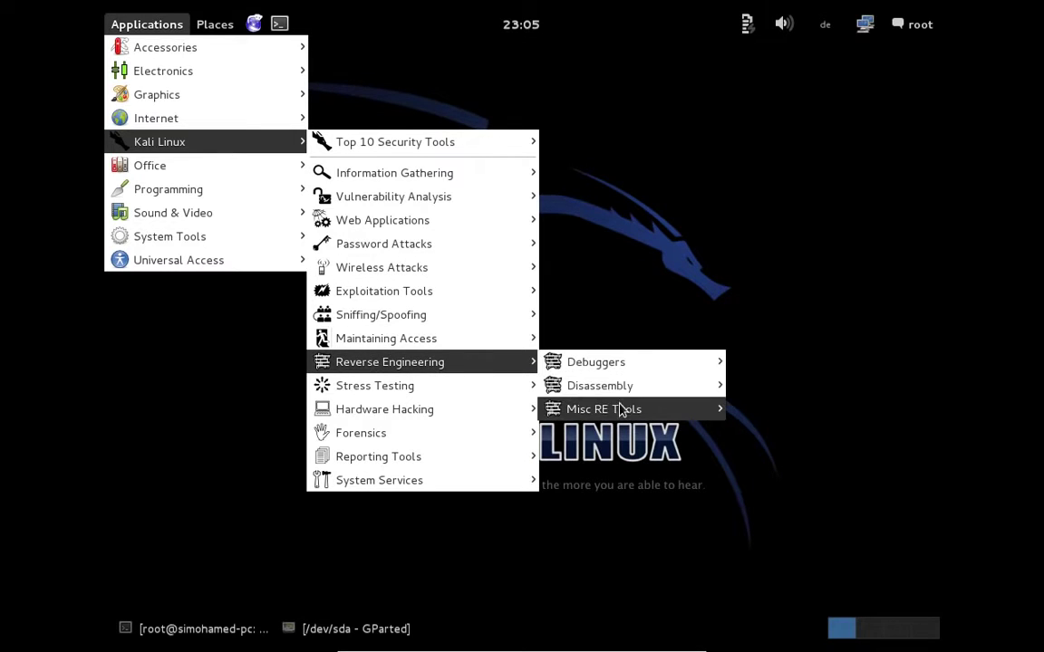
mouse_move(453, 386)
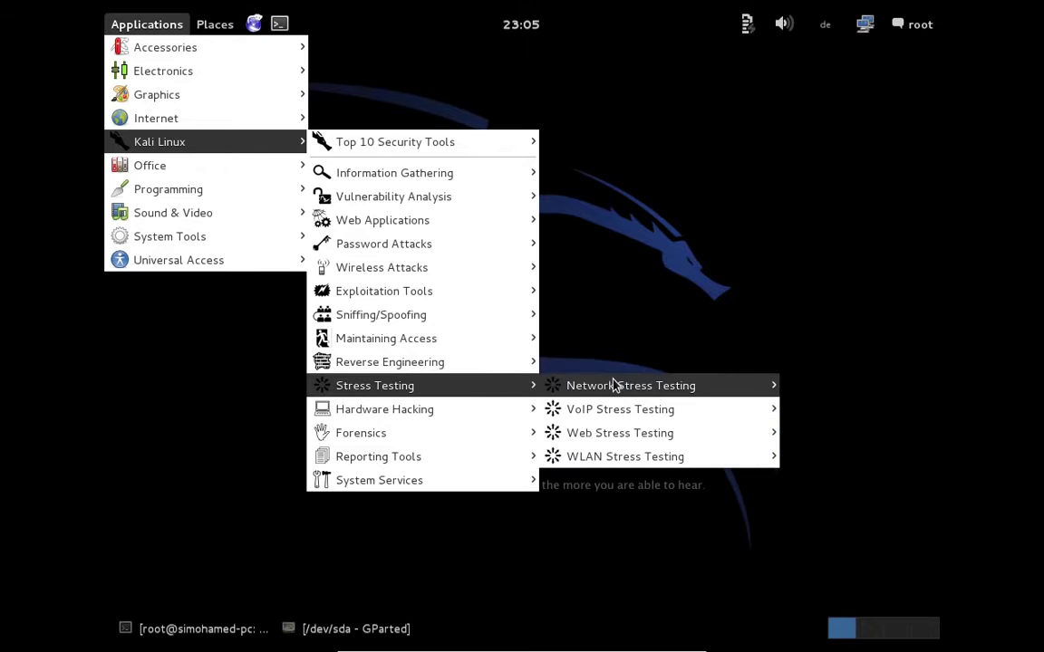
mouse_move(624, 413)
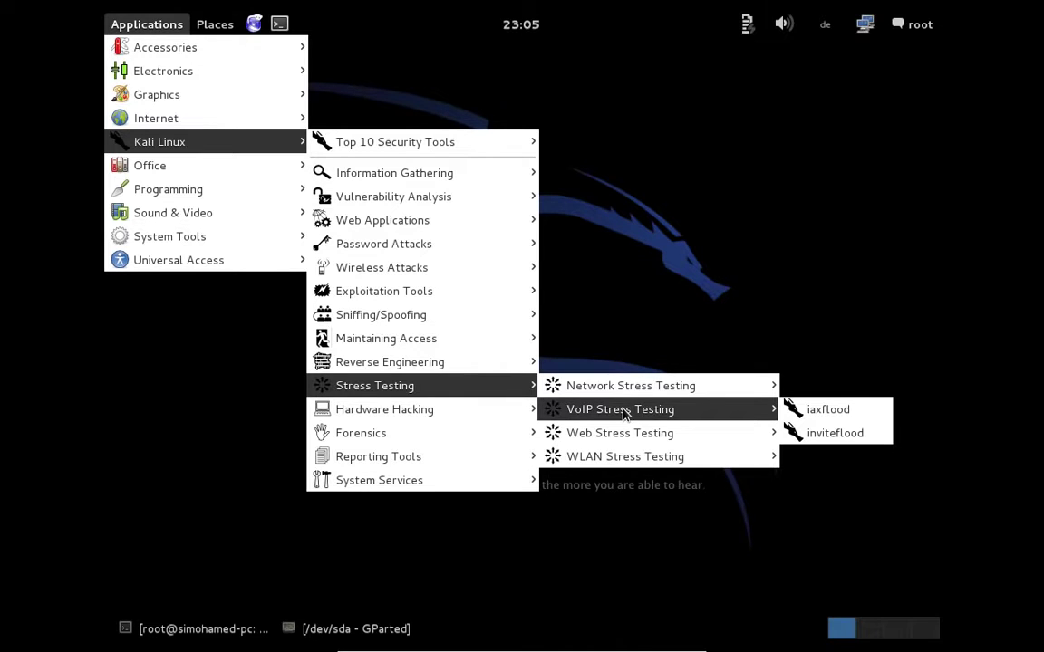
mouse_move(408, 433)
mouse_move(379, 480)
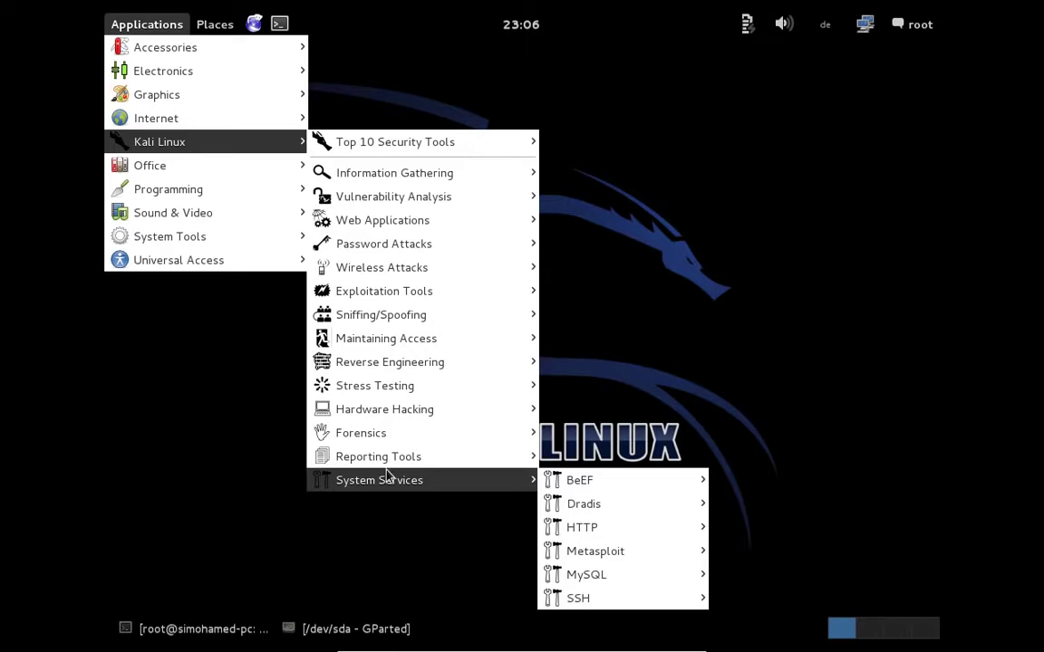
mouse_move(353, 410)
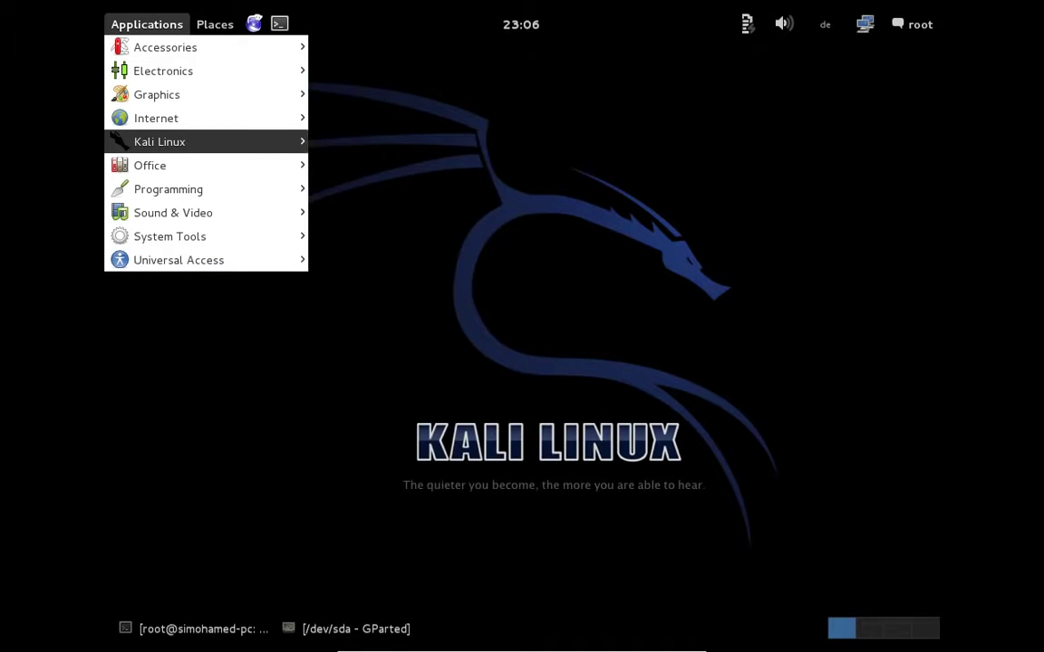
Step: Look through the applications in the Office, Programming, Sound & Video and System Tools categories
mouse_move(169, 165)
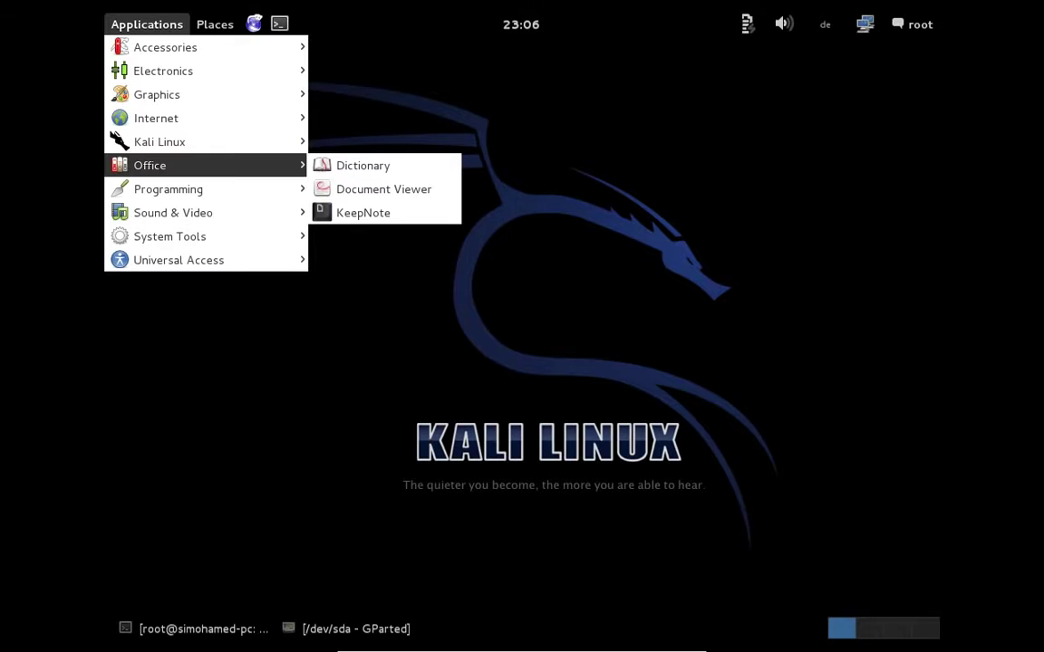
mouse_move(194, 190)
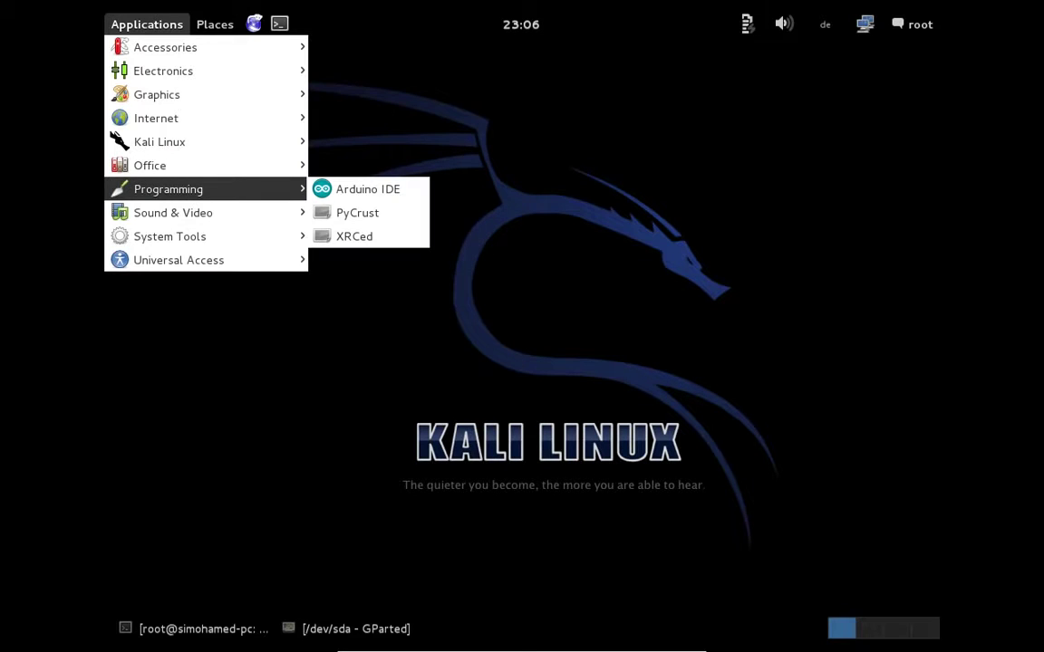
mouse_move(172, 212)
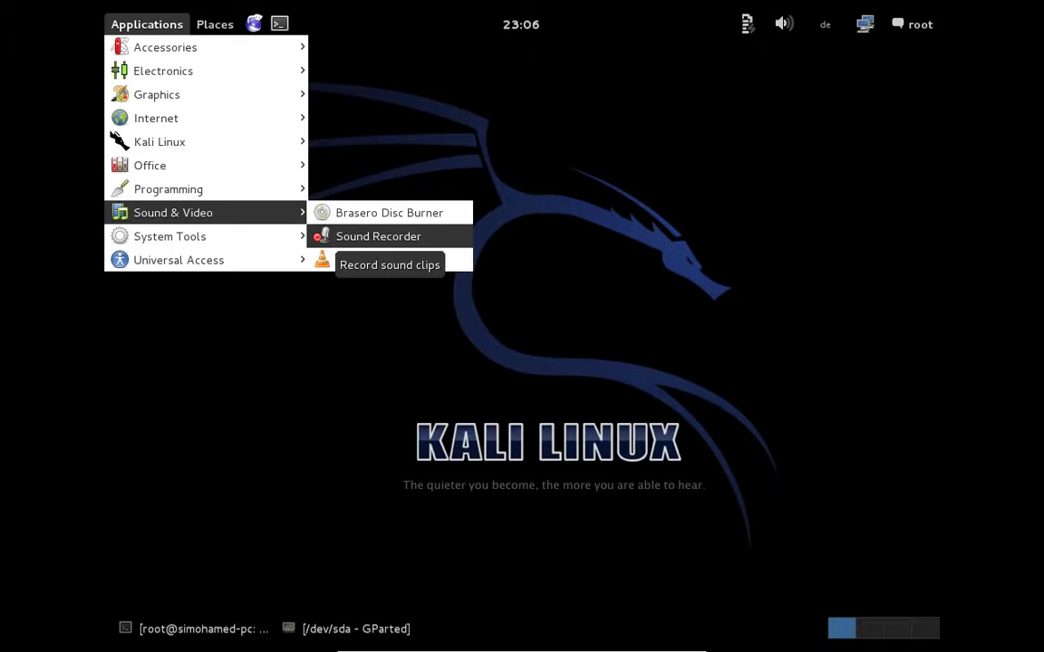
mouse_move(170, 235)
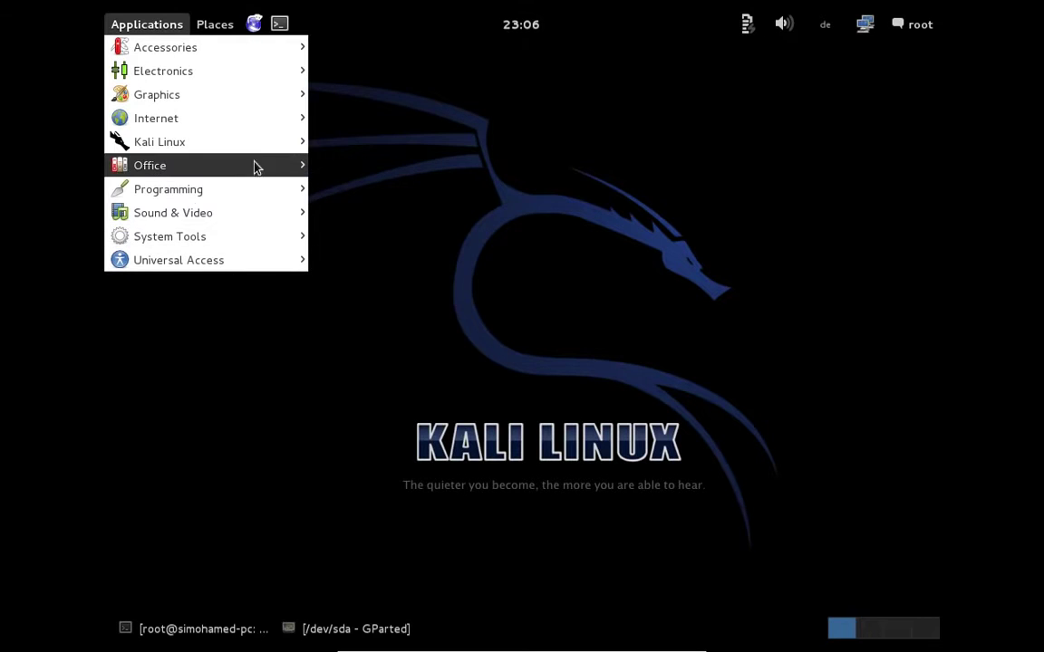
Step: Launch nmap from the Top 10 Security Tools and minimize its terminal window after viewing the help output
mouse_move(243, 145)
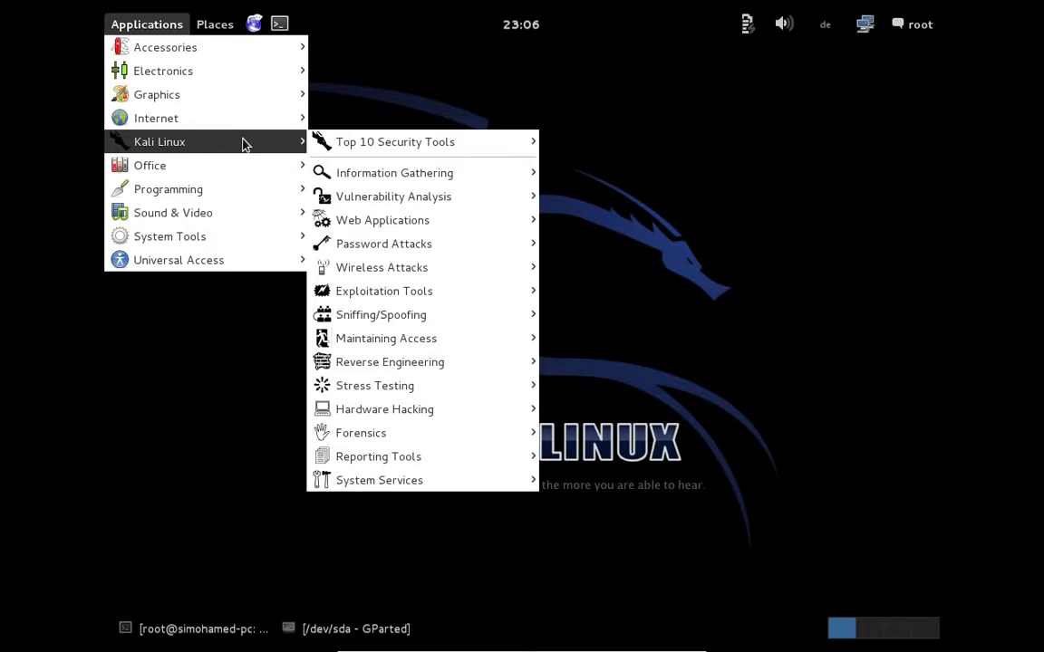
mouse_move(367, 136)
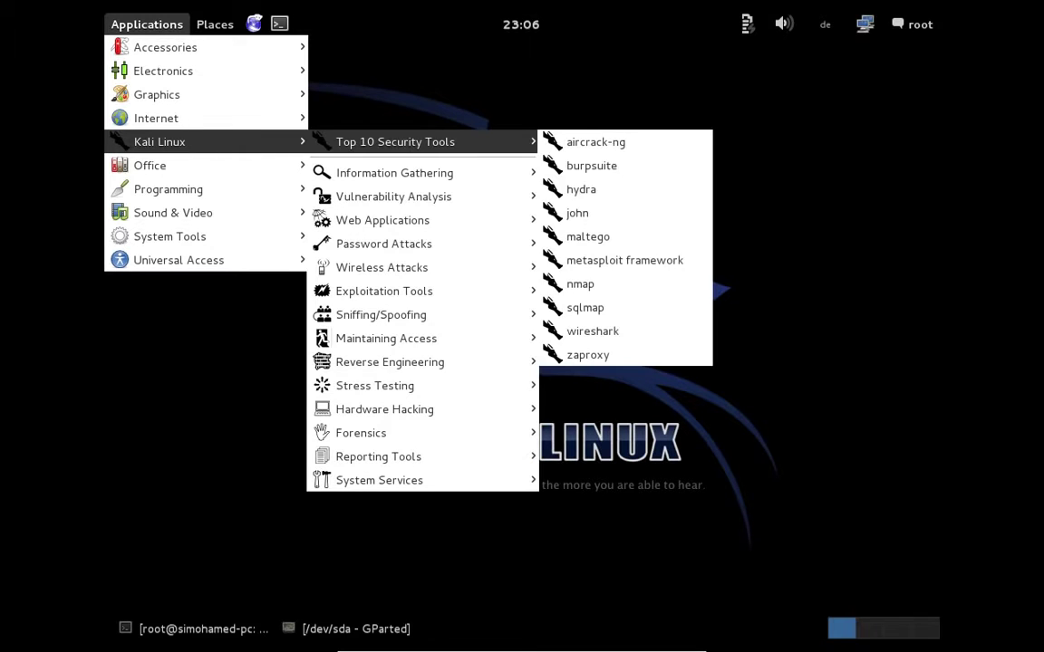
click(589, 284)
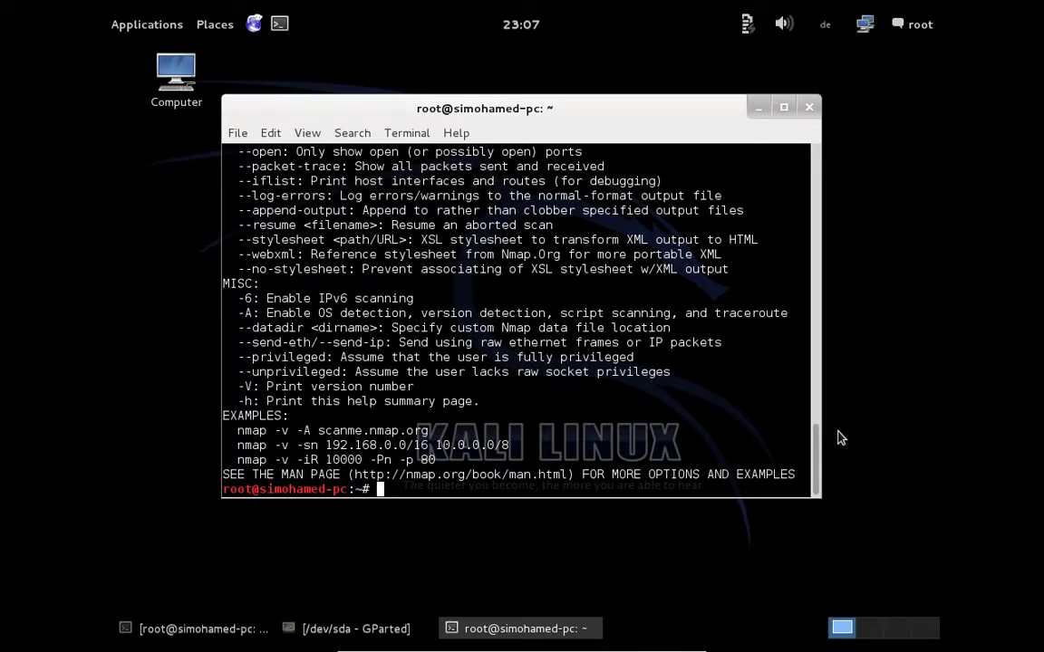
drag(818, 459, 785, 494)
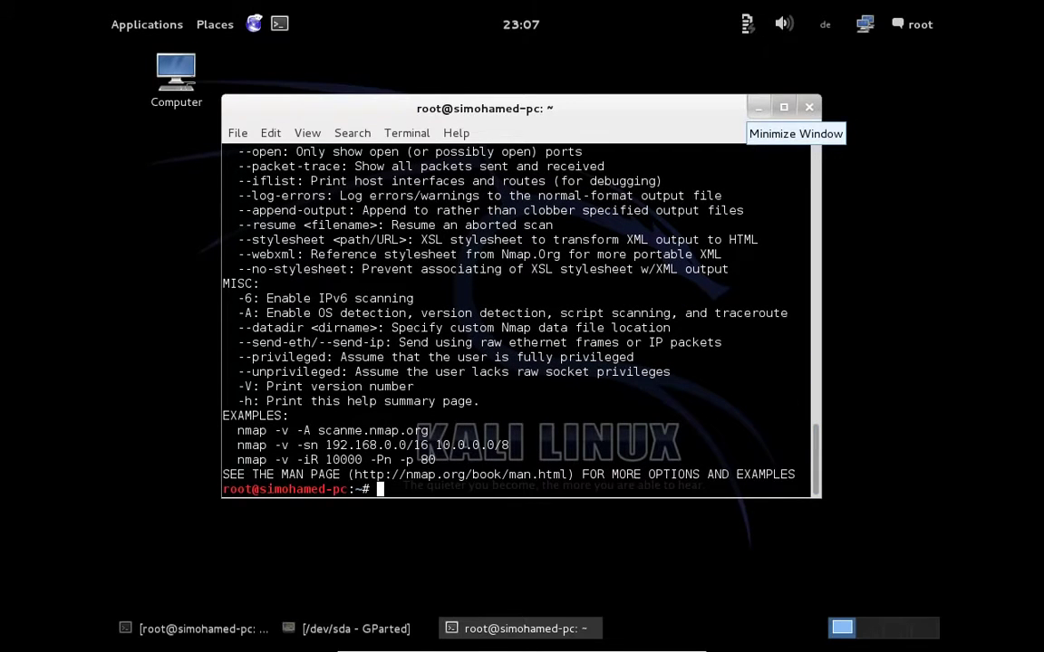
click(759, 107)
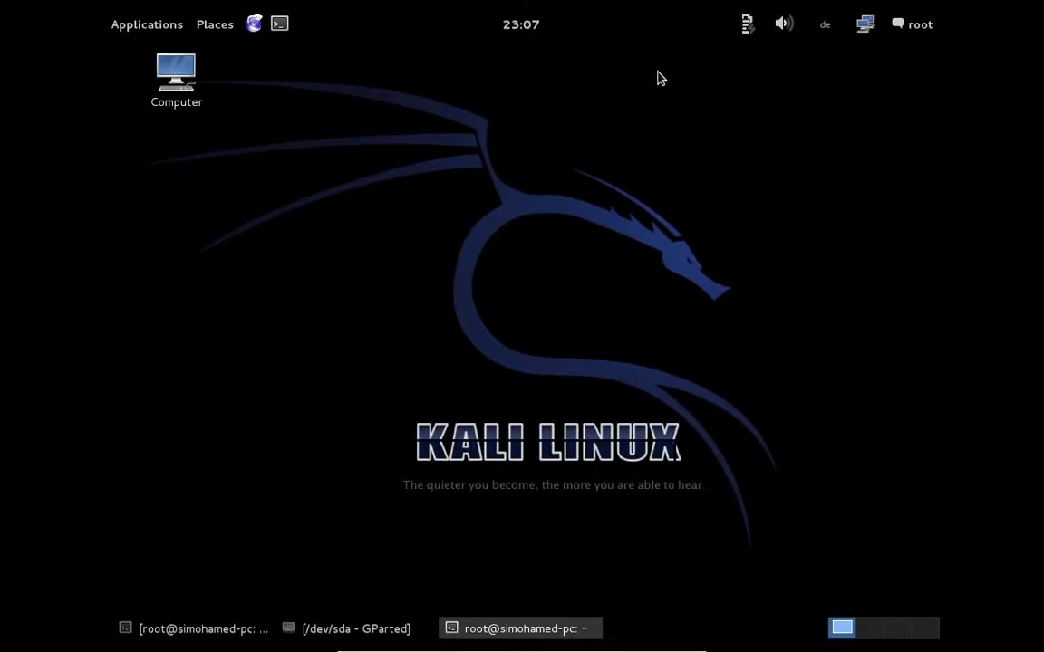
Step: Launch the Iceweasel browser, view the Aircrack-ng site from the bookmarks, and minimize the browser window
click(253, 25)
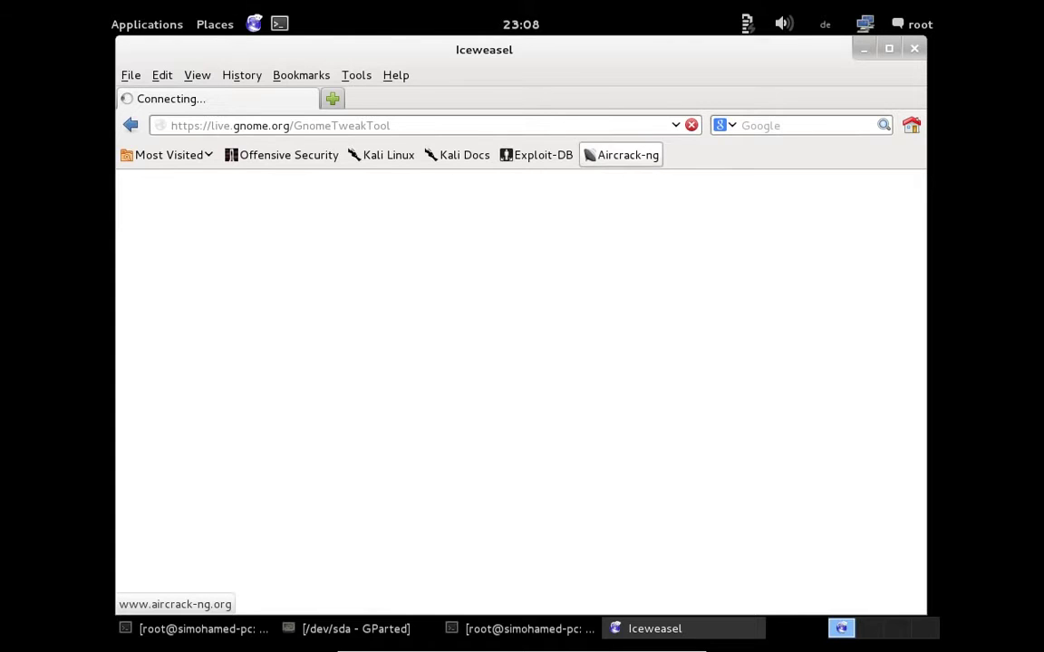
click(620, 155)
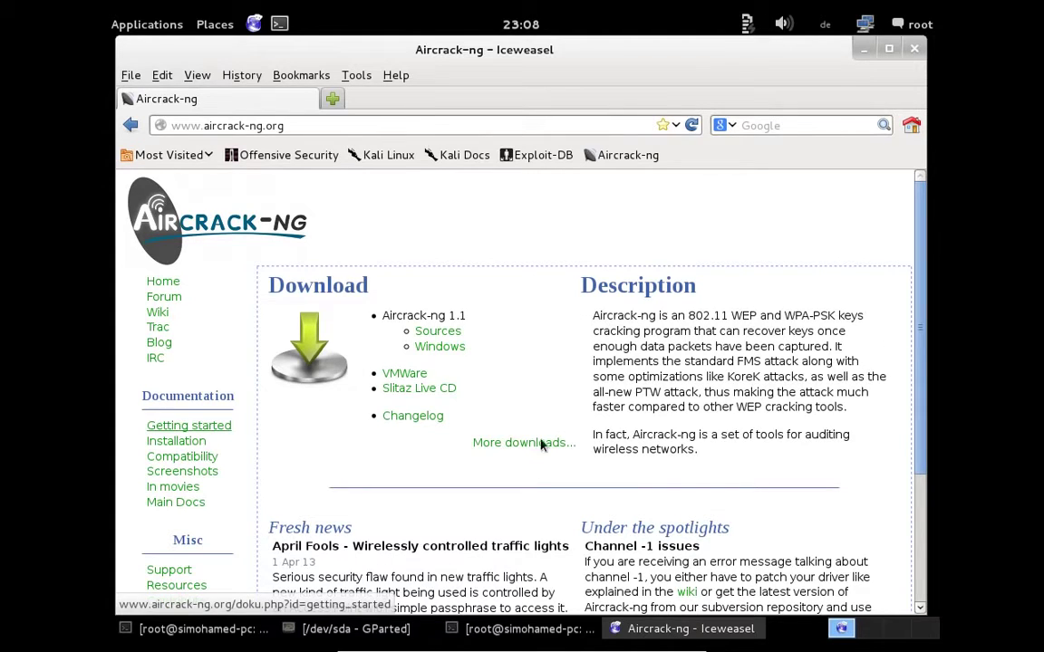
click(864, 48)
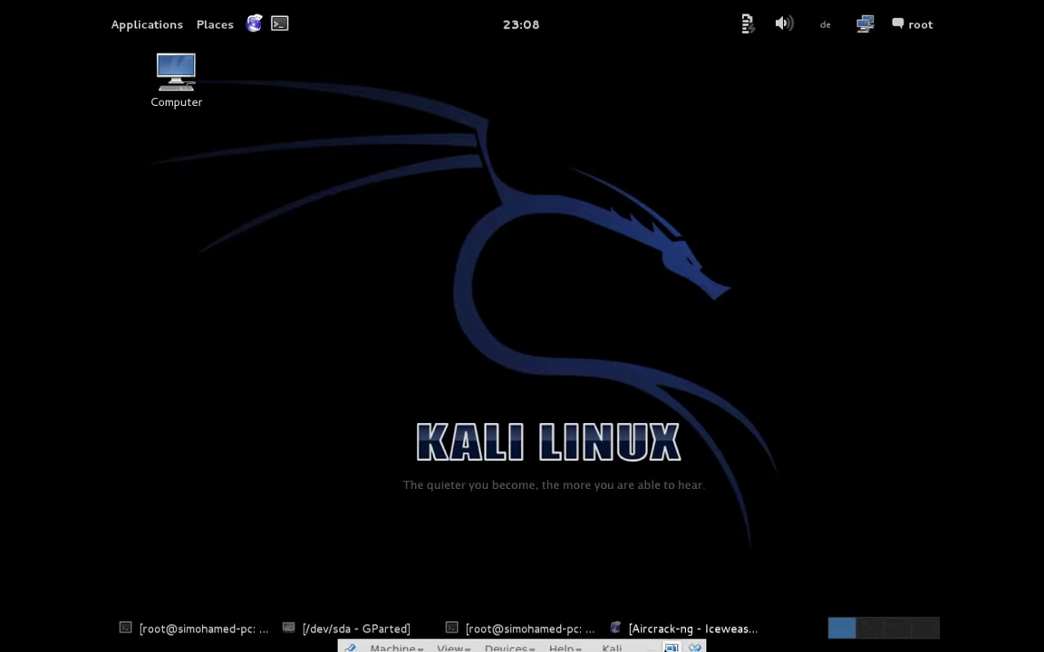
Step: Leave the virtual machine's full-screen mode, minimize it, and switch to Firefox on the host showing Whats New in Kali Linux
click(673, 638)
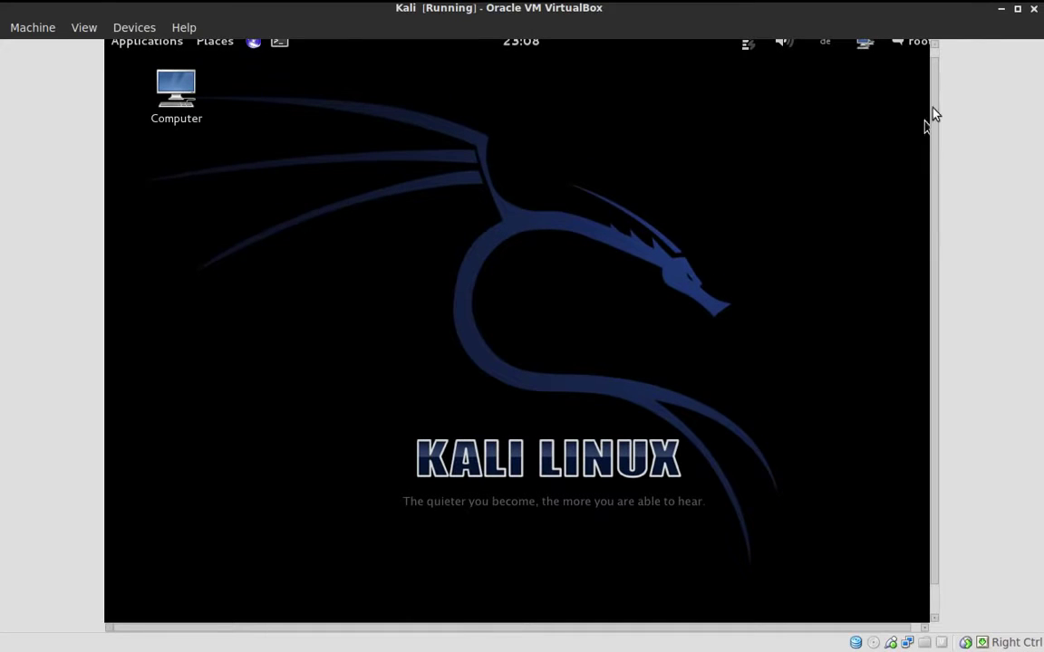
mouse_move(1007, 8)
click(1002, 9)
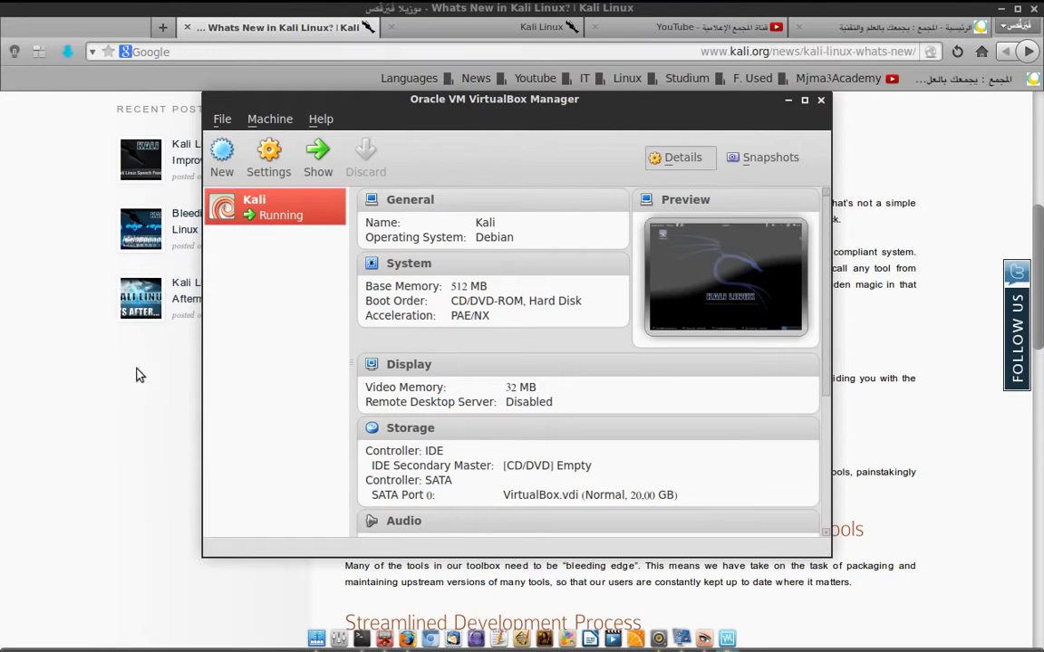
click(135, 412)
scroll(459, 284, up, 3)
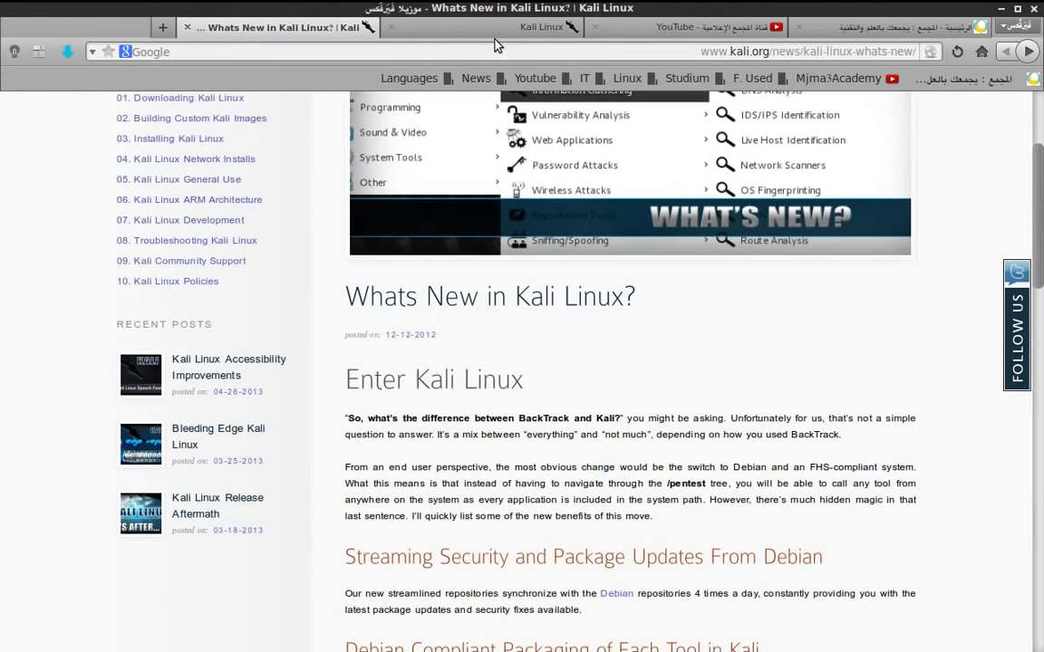
Step: Open the Downloads page of the Kali Linux website and skip registration to reach the download options
click(494, 27)
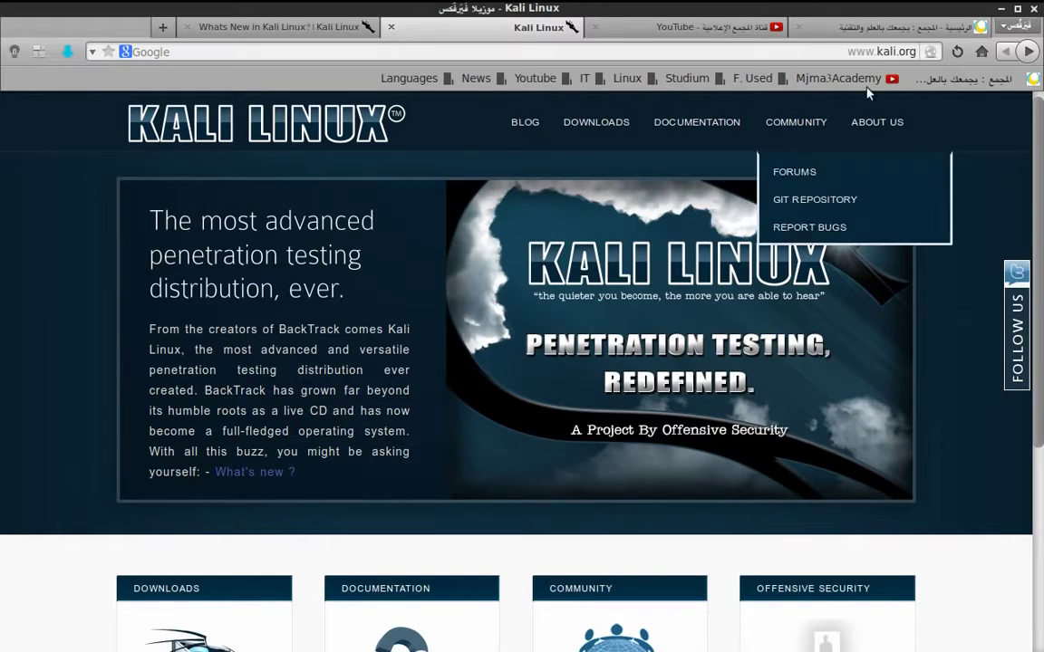
click(583, 126)
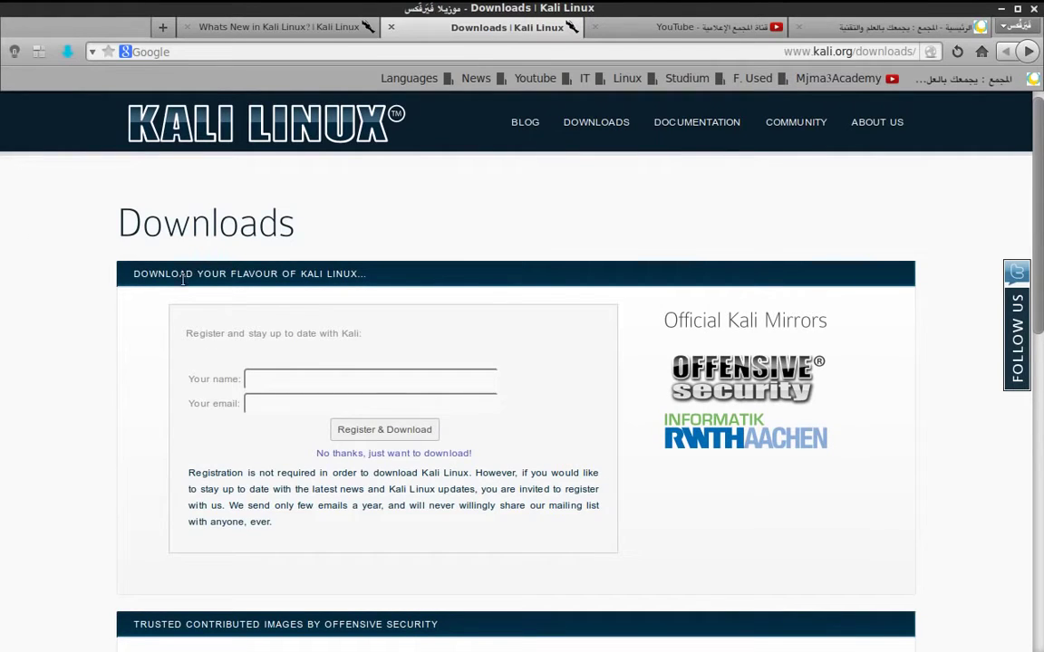
scroll(148, 306, down, 1)
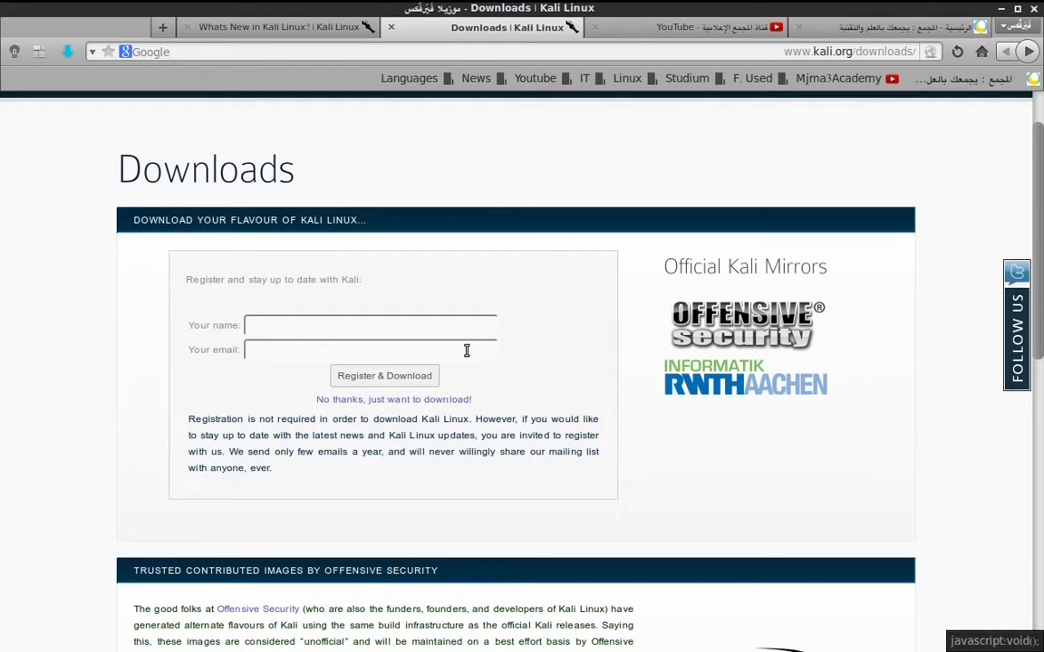
click(392, 401)
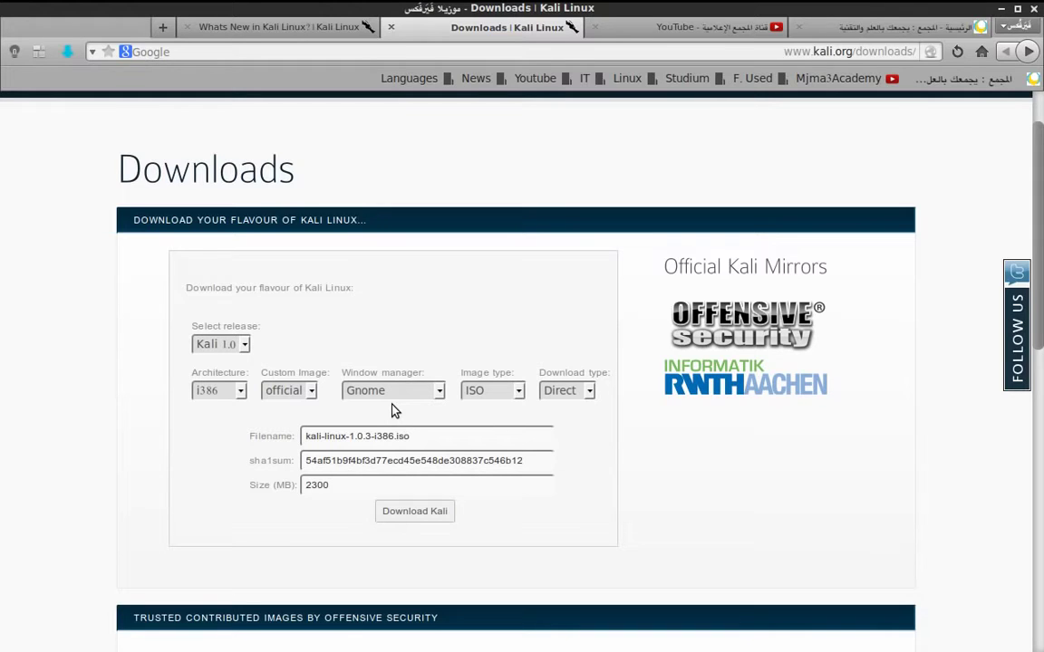
Step: Review the release, architecture and custom image choices, keeping Kali 1.0, i386 and official
click(224, 349)
click(223, 360)
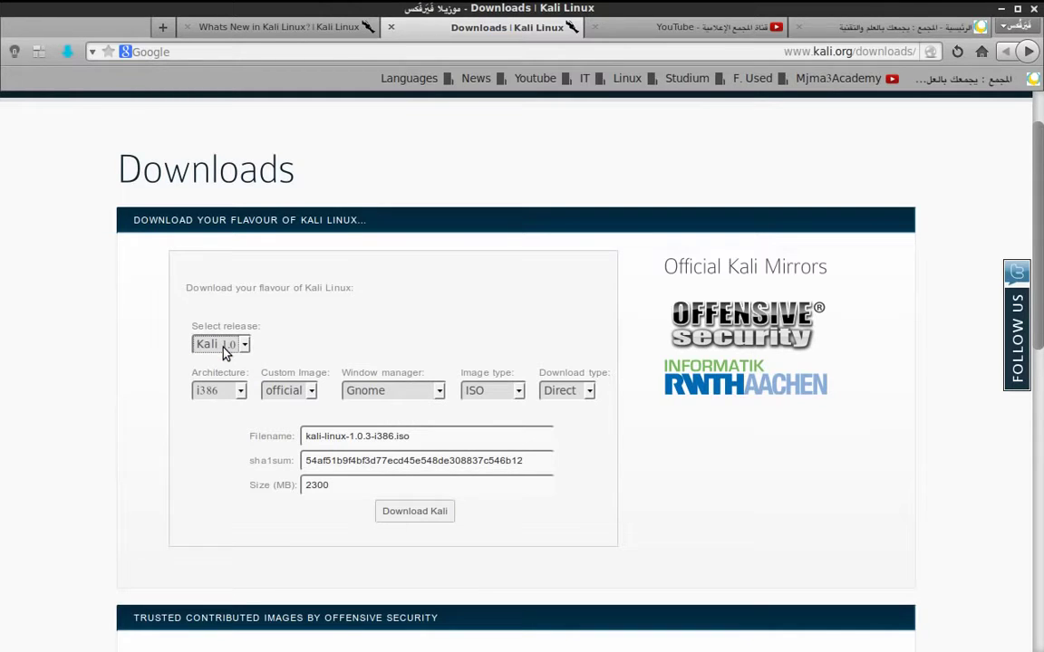
click(220, 396)
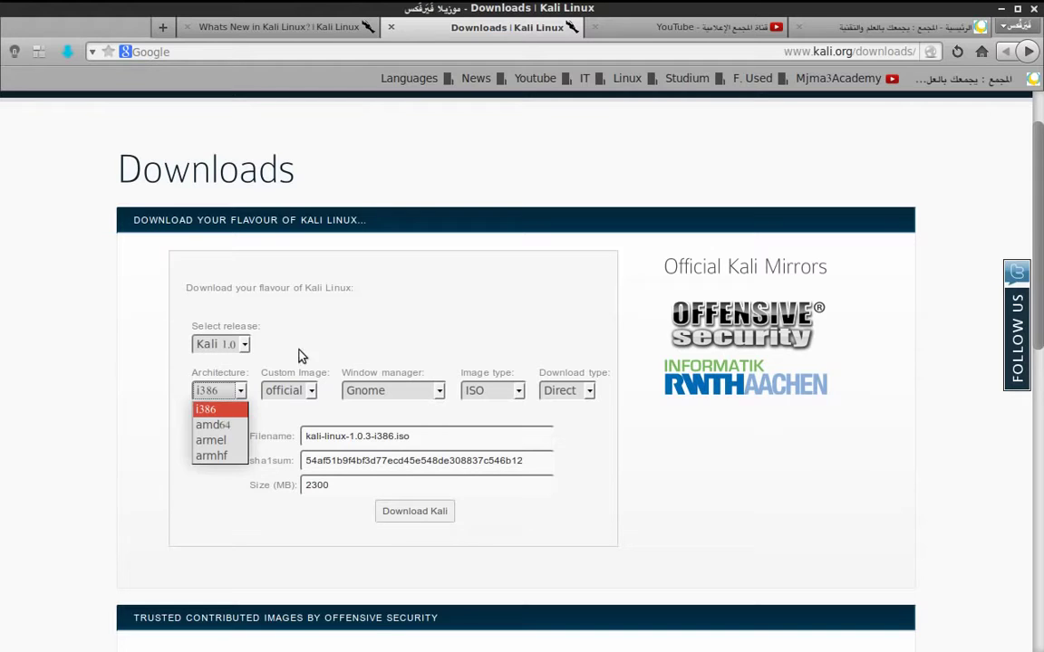
click(217, 411)
click(285, 390)
click(284, 391)
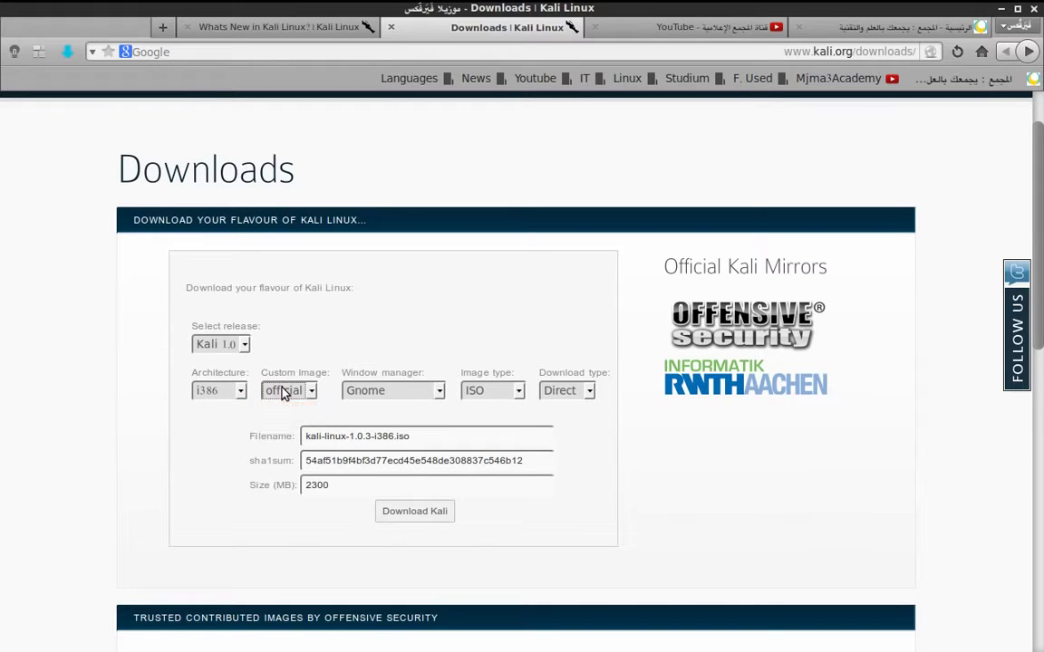
Step: Review the window manager and image type choices for the download, keeping Gnome and ISO
click(380, 392)
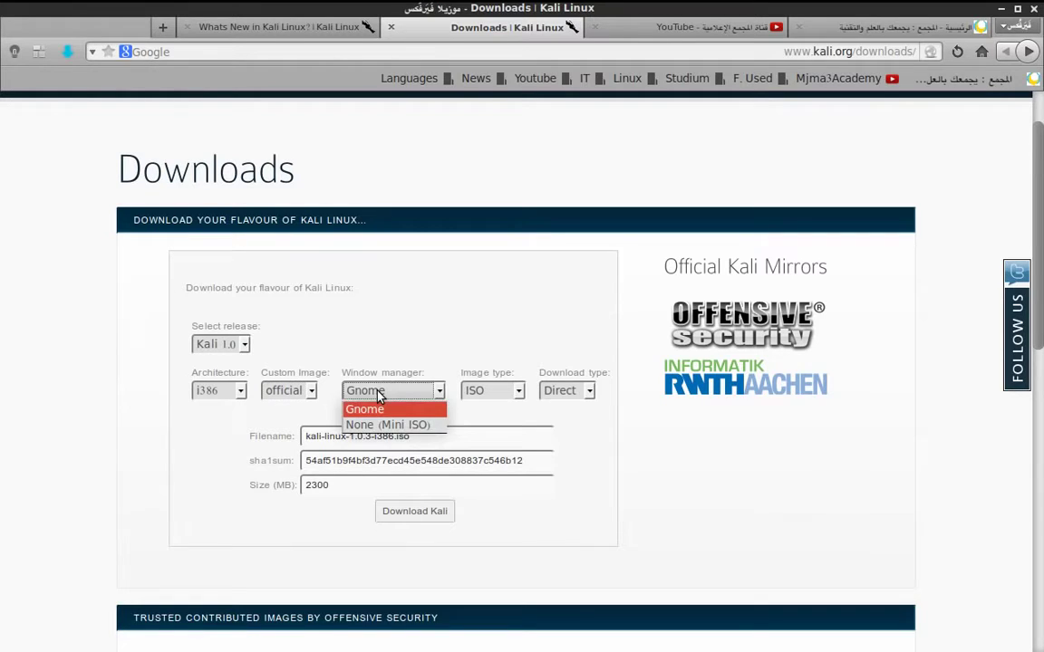
click(380, 393)
click(379, 393)
click(383, 393)
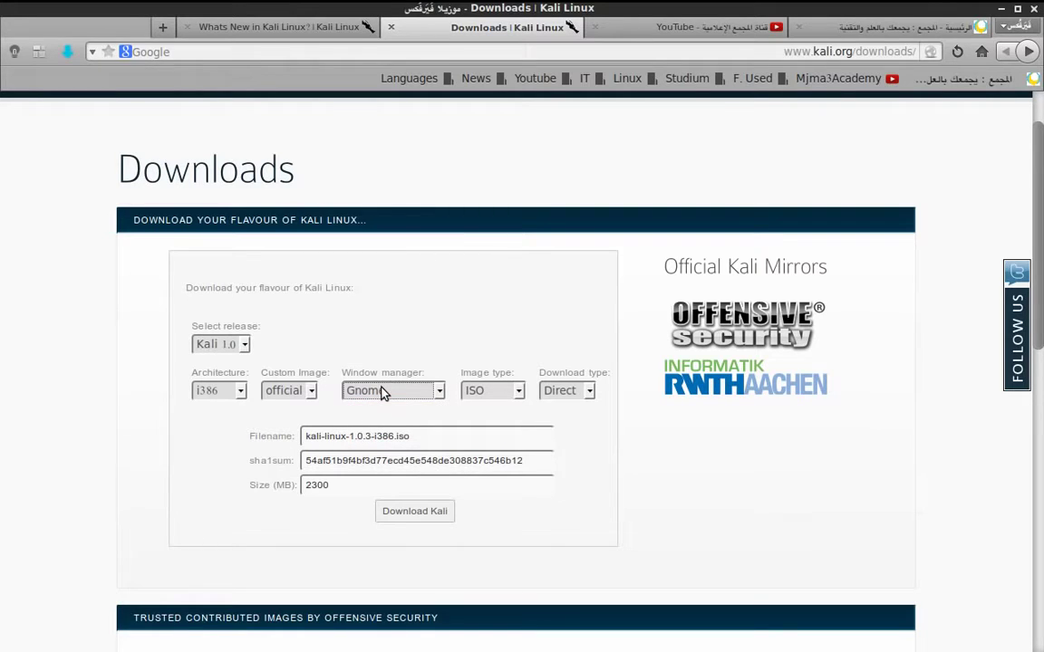
click(486, 388)
click(486, 388)
click(486, 389)
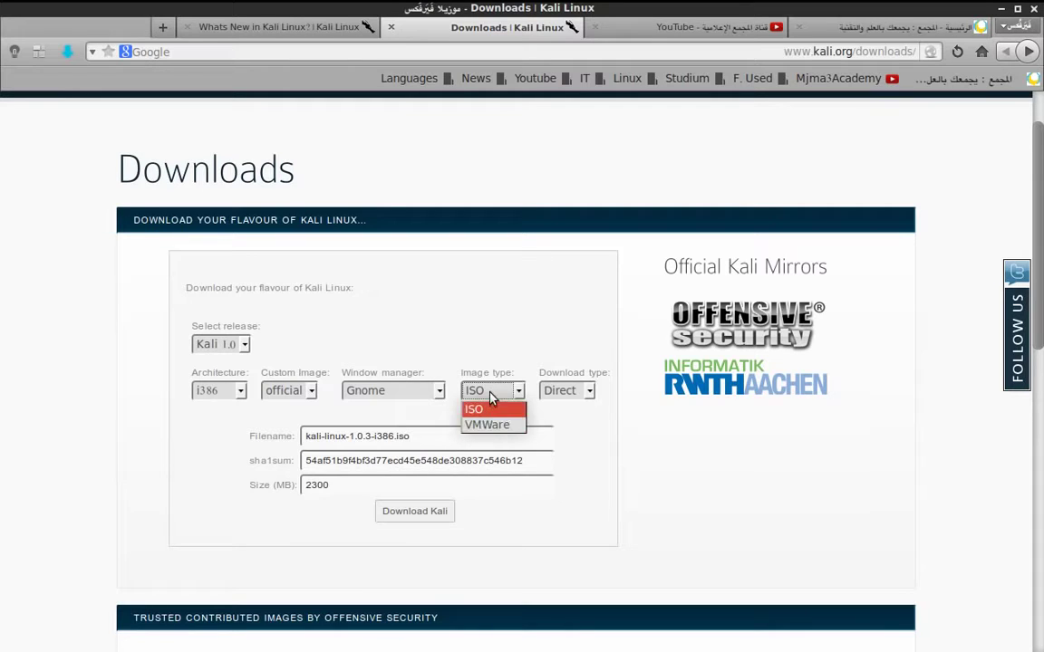
click(480, 409)
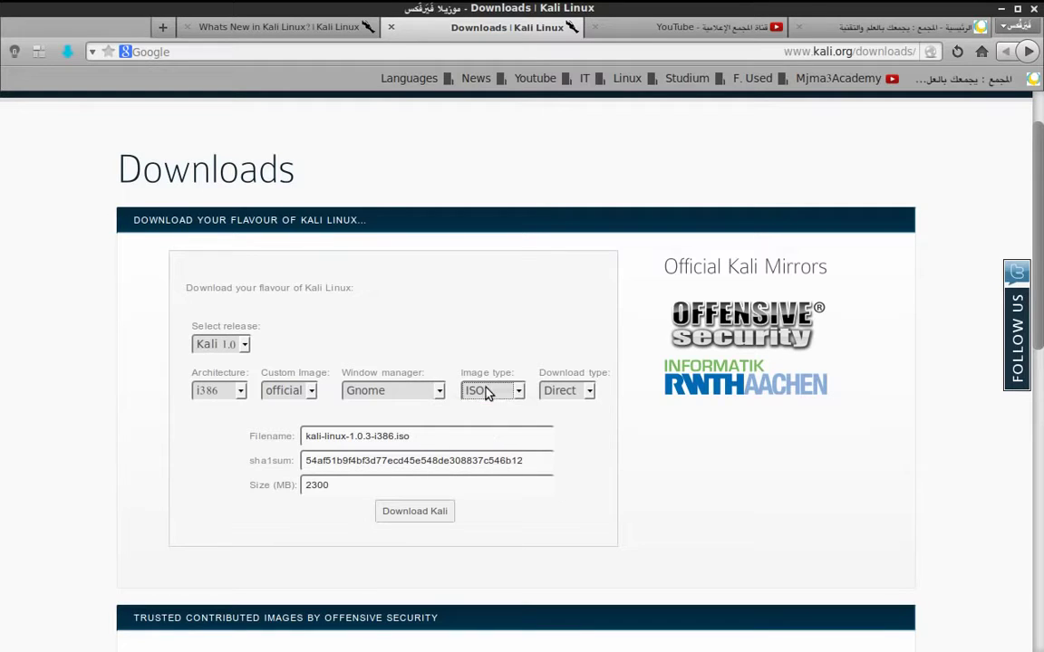
Step: Check the available download types, request the direct download of kali-linux-1.0.3-i386.iso, and cancel the file-opening dialog
click(572, 392)
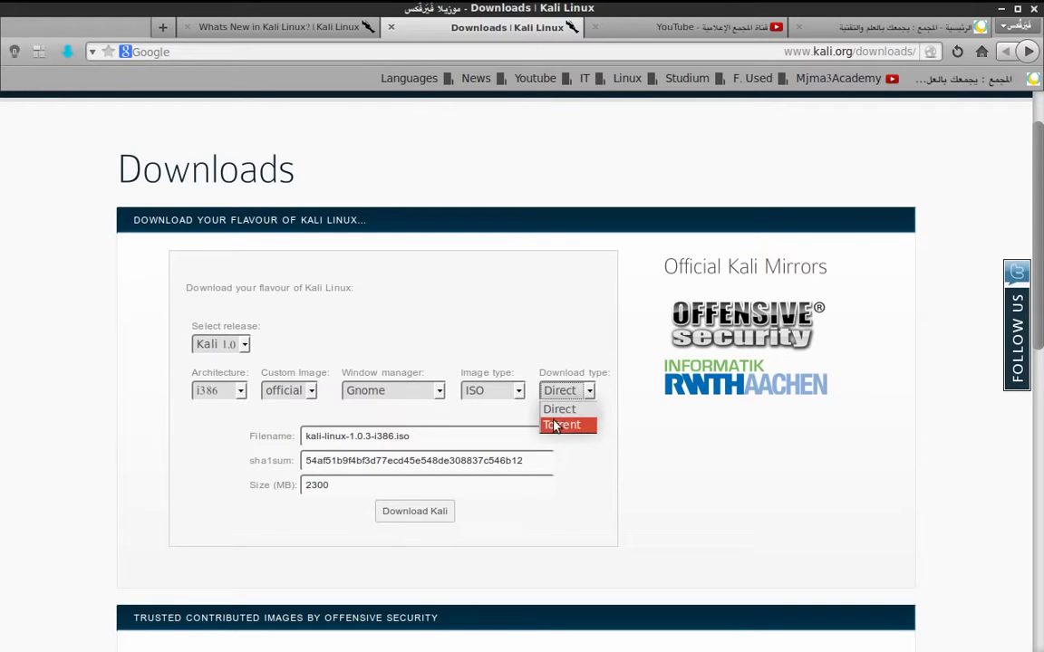
click(373, 372)
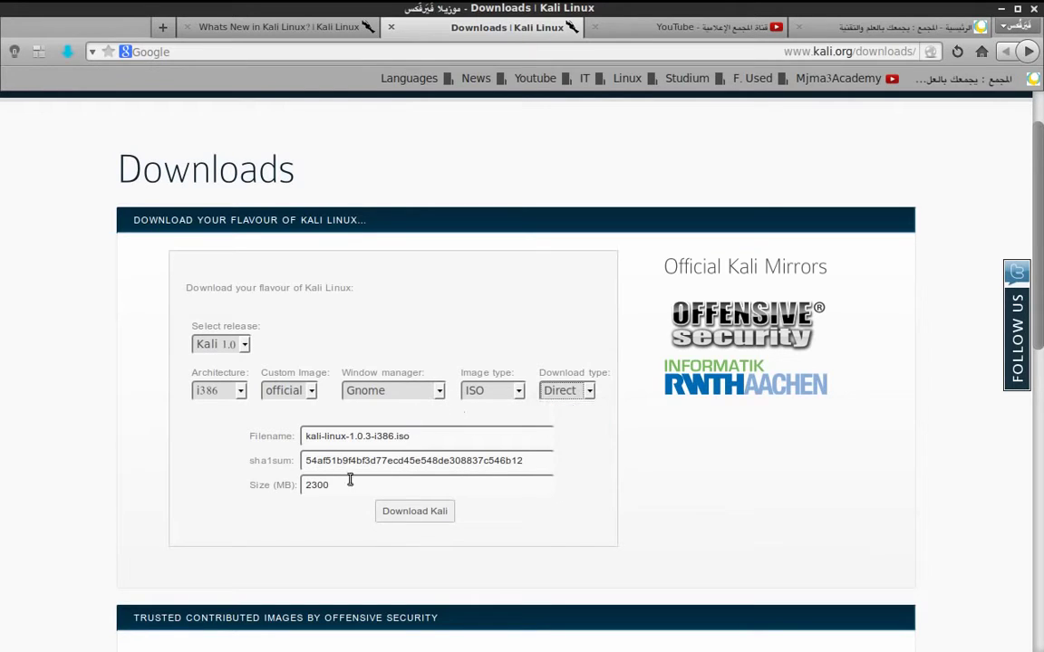
click(415, 512)
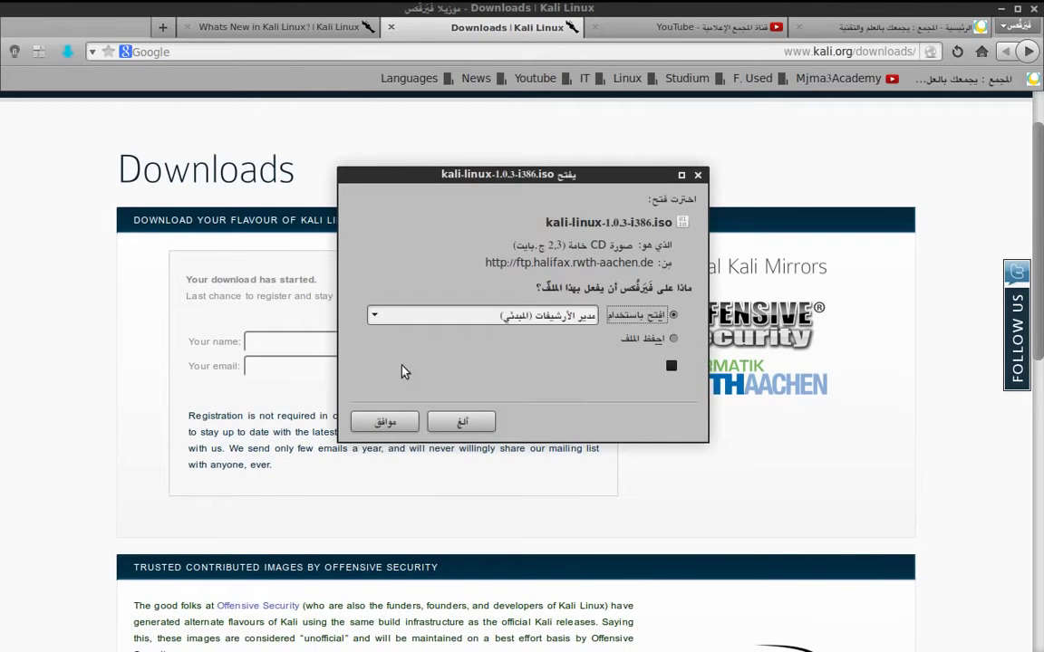
click(481, 424)
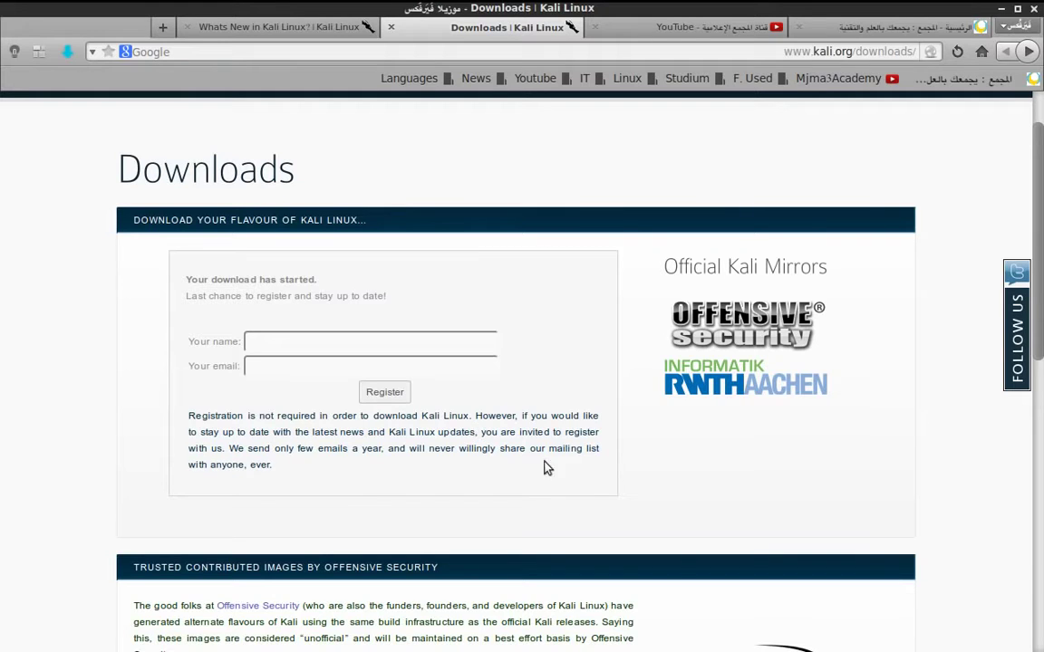
Step: Switch to the image viewer with the Kali installer screenshots and show the location selection screenshot full screen
mouse_move(727, 643)
click(728, 641)
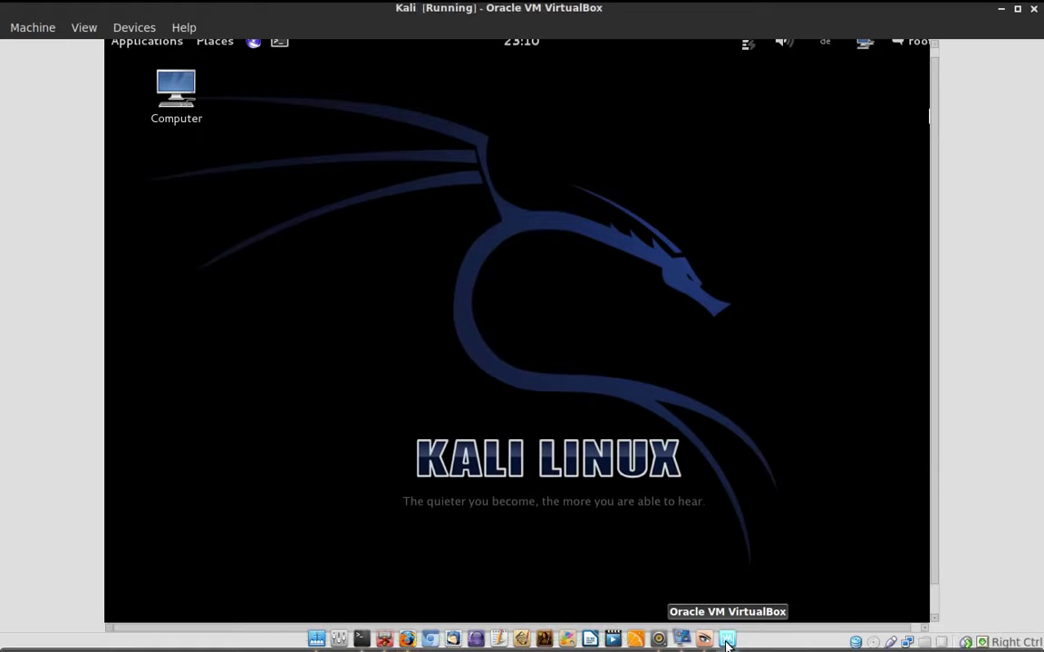
click(704, 640)
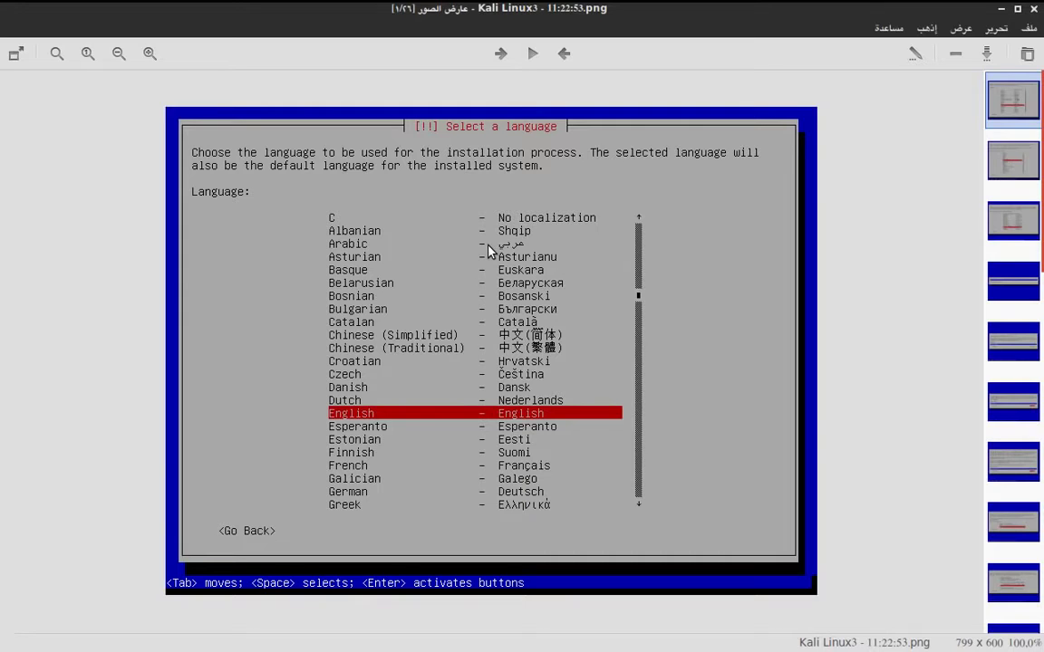
key(Left)
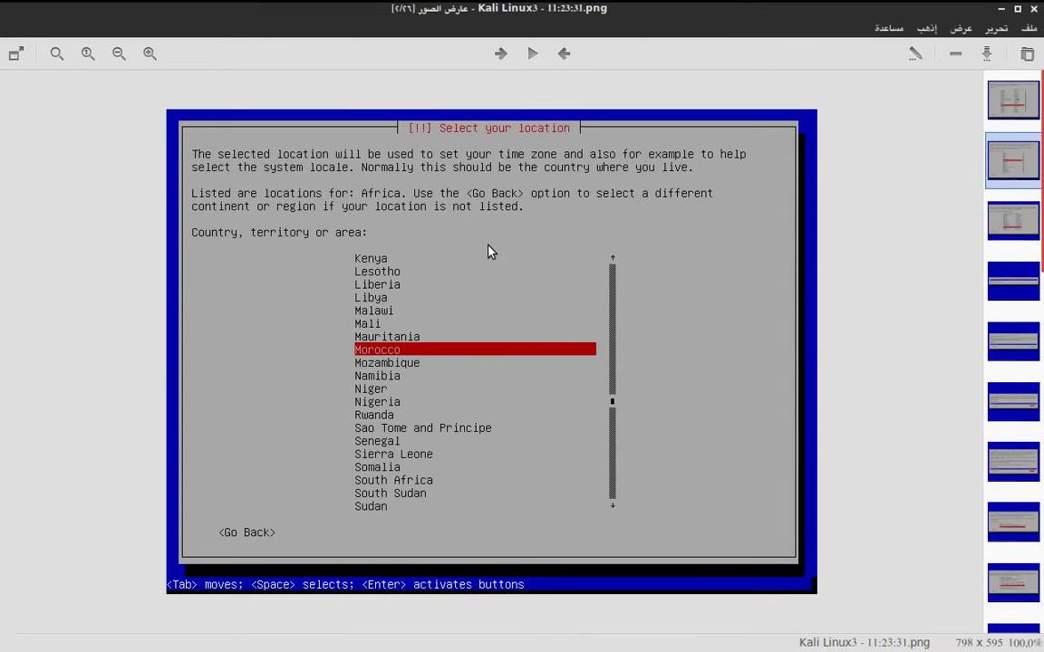
click(19, 55)
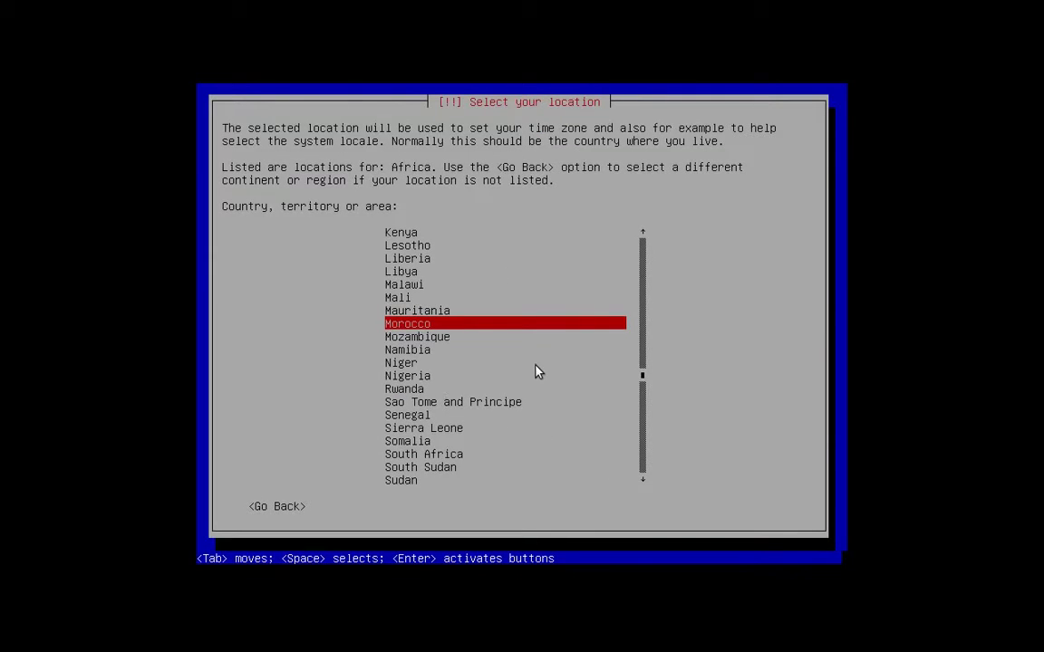
Step: Examine the installer screenshots covering locales, component loading, hostname, domain name and manual disk partitioning, and exit the full-screen view
key(Right)
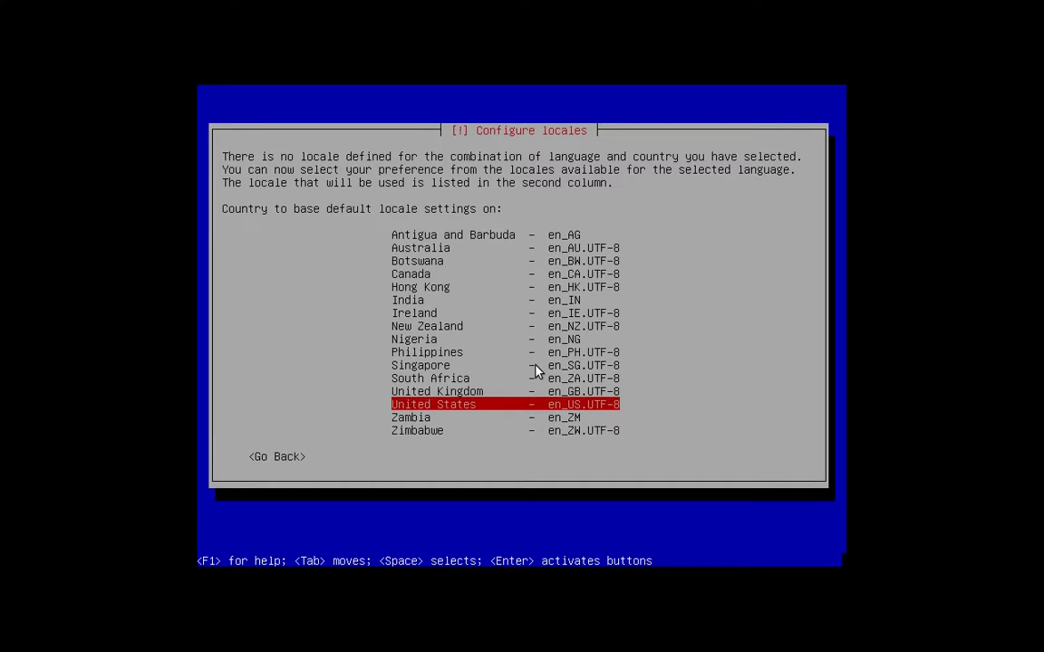
key(Right)
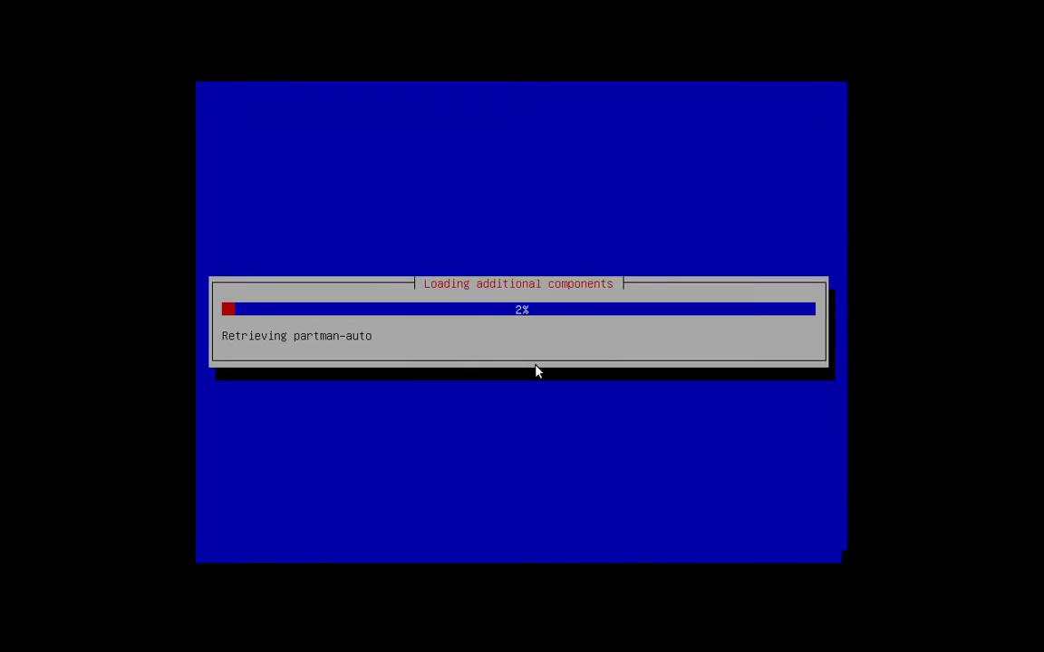
key(Right)
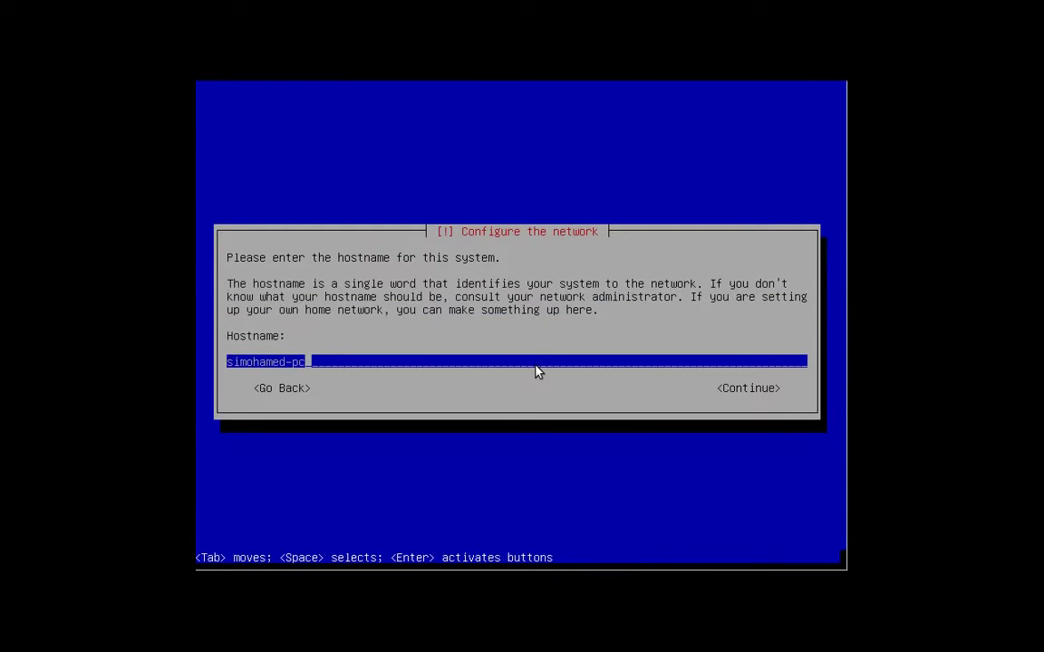
key(Return)
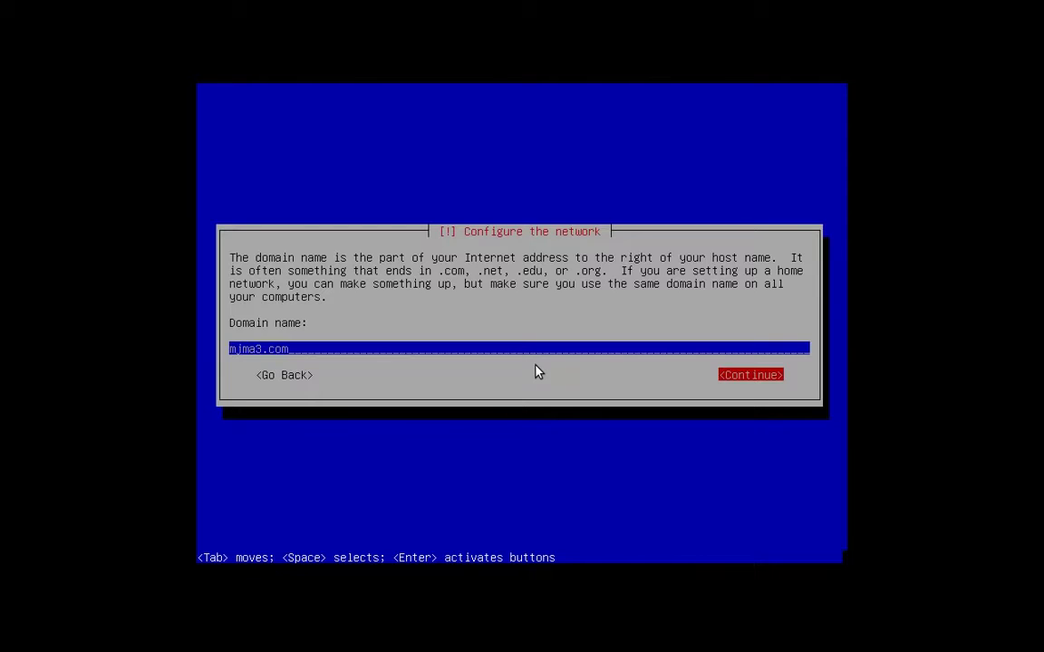
key(Return)
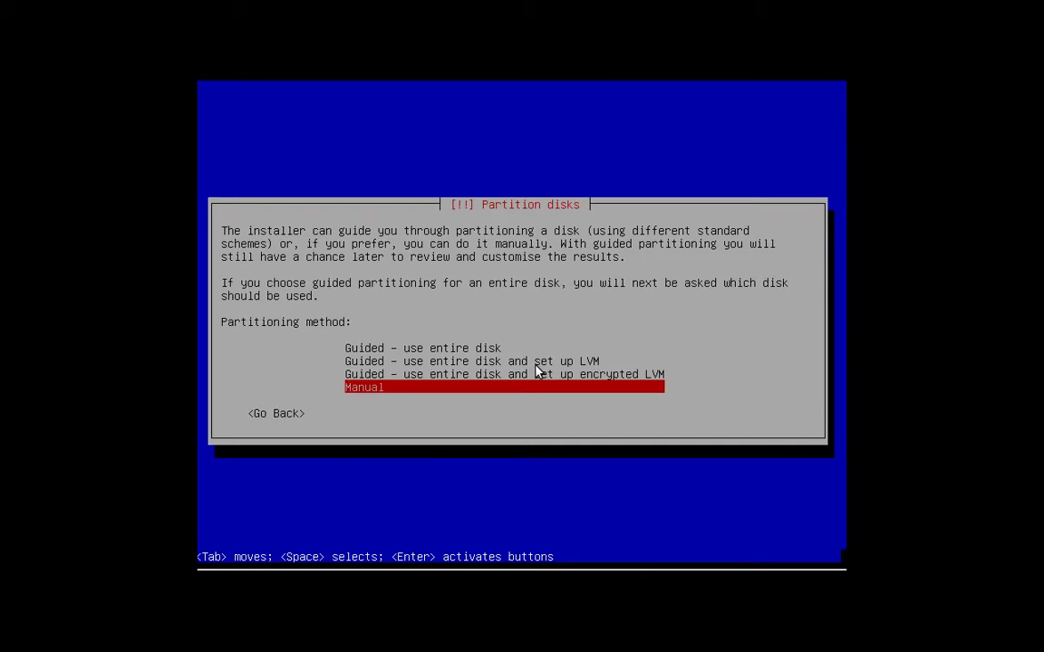
key(Return)
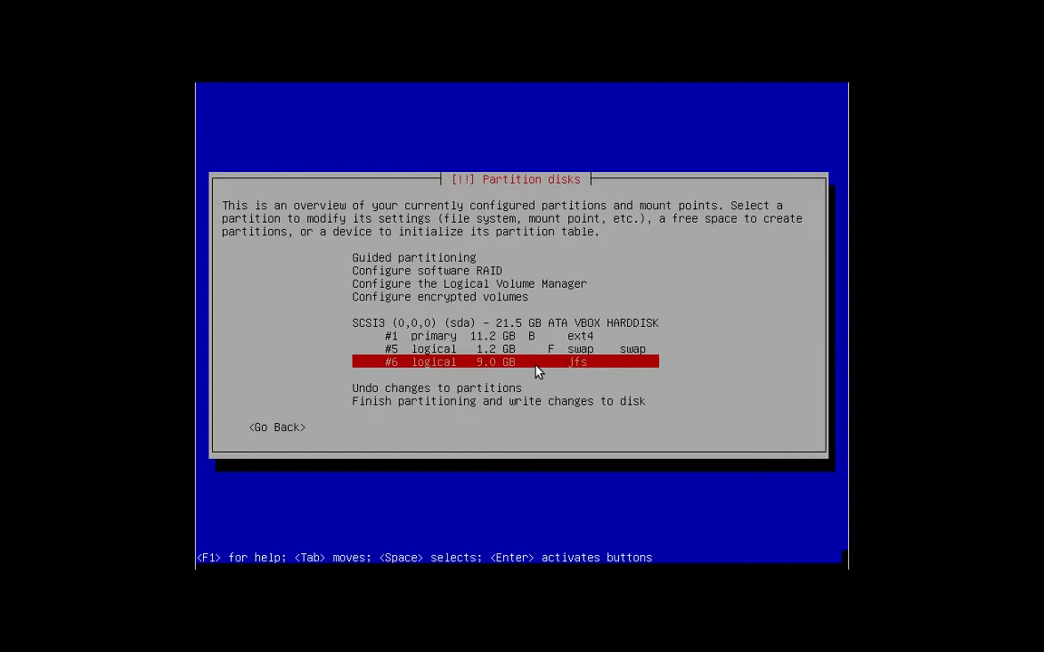
key(Escape)
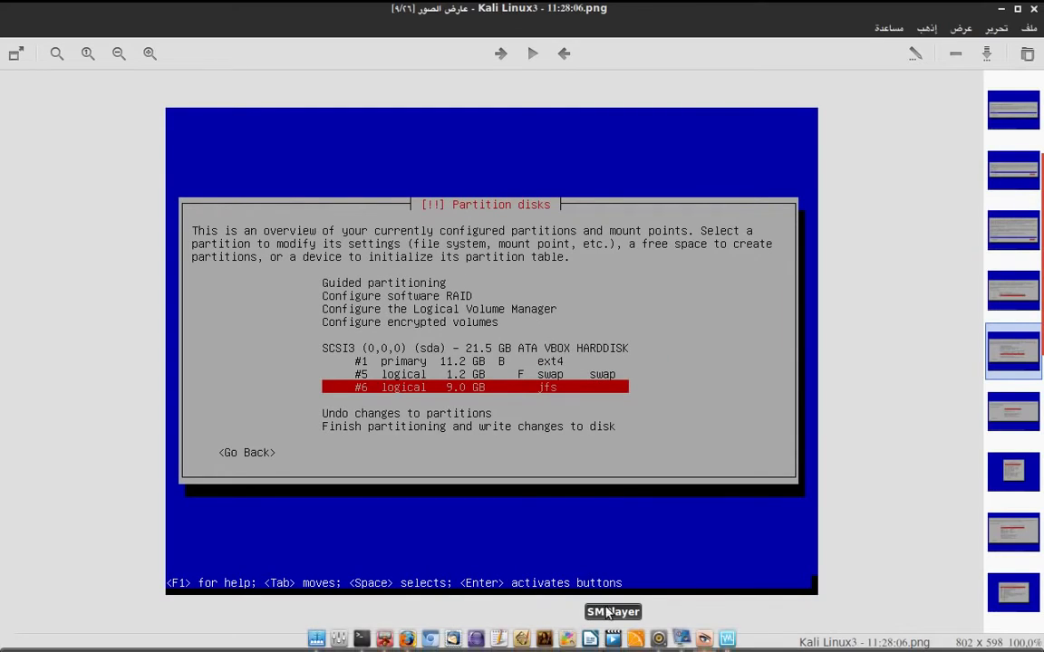
Step: Return to the Kali virtual machine and restore the minimized GParted window for /dev/sda
click(728, 638)
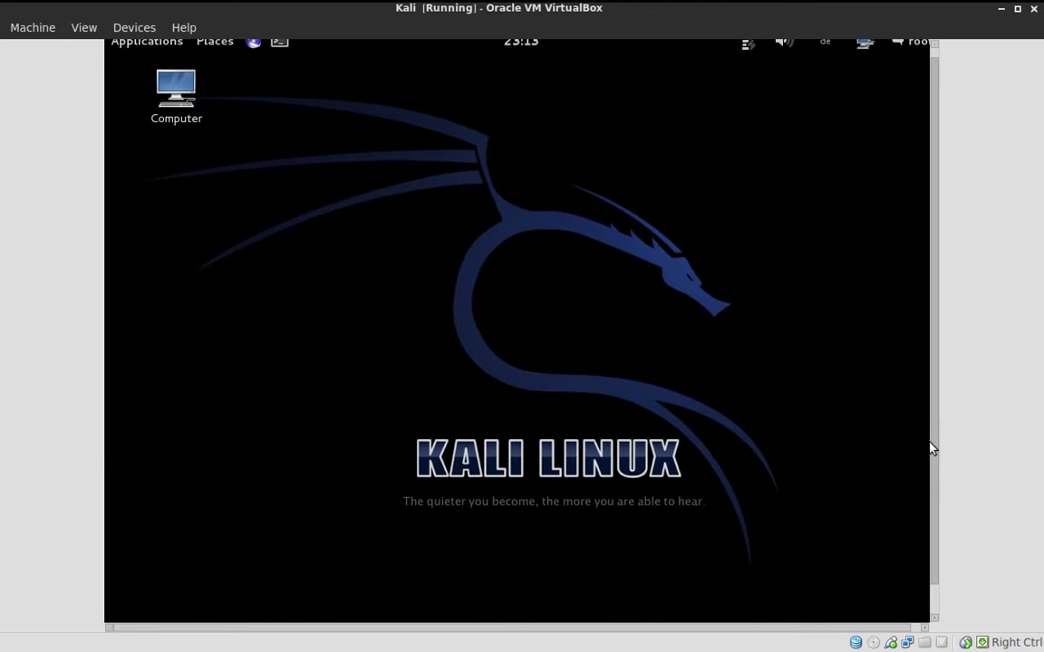
drag(933, 450, 934, 504)
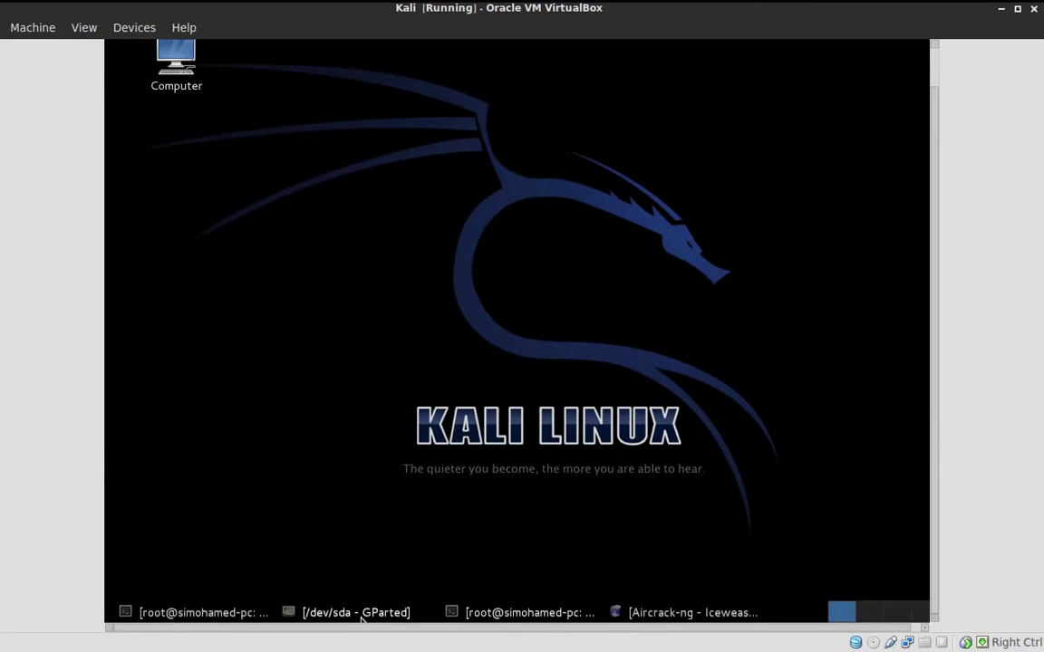
click(317, 613)
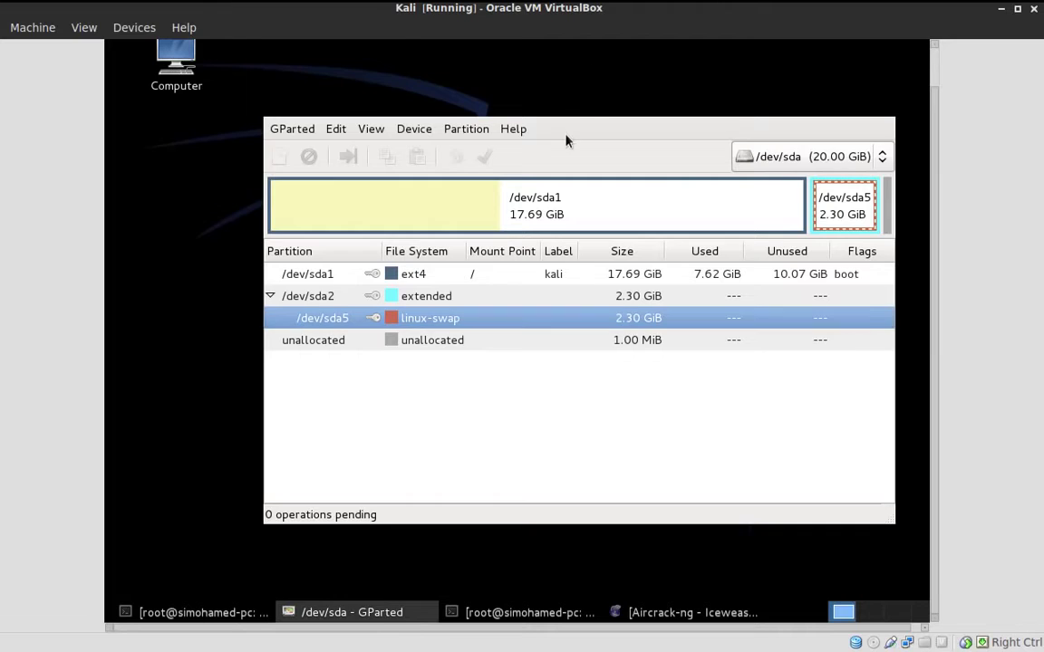
Step: Reposition the GParted window and select the /dev/sda1 partition in the disk map to inspect it
drag(573, 134, 494, 82)
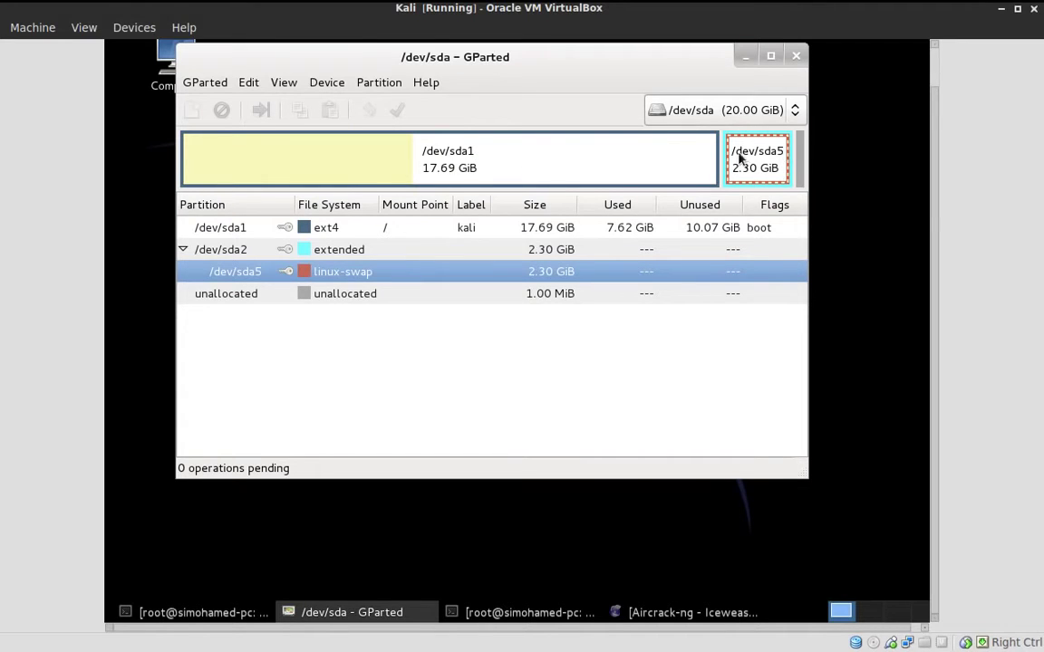
click(513, 171)
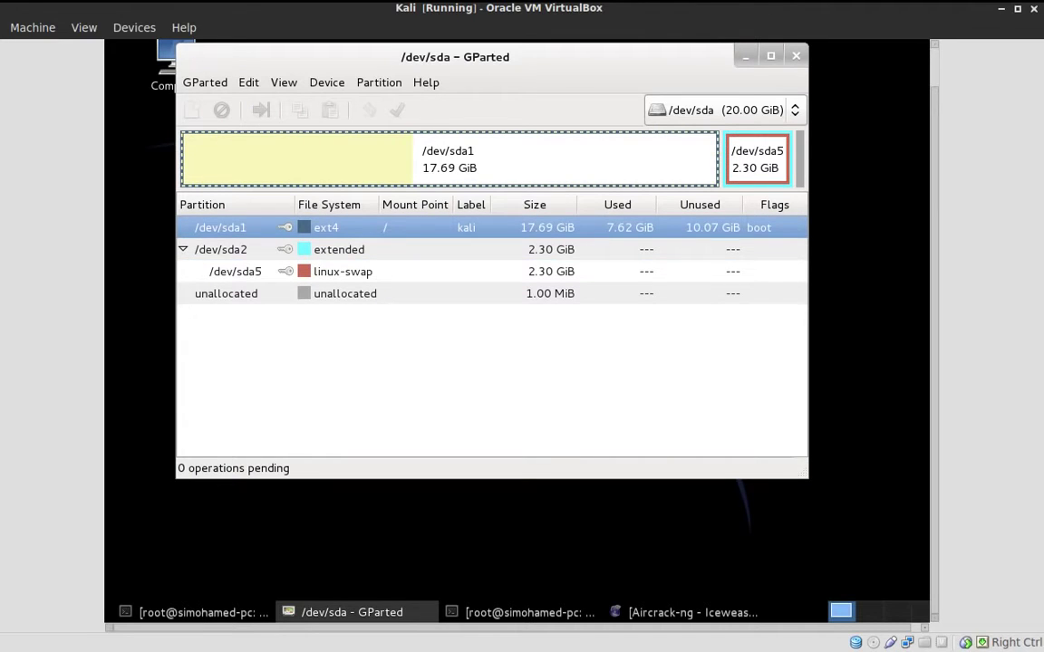
drag(516, 65, 581, 132)
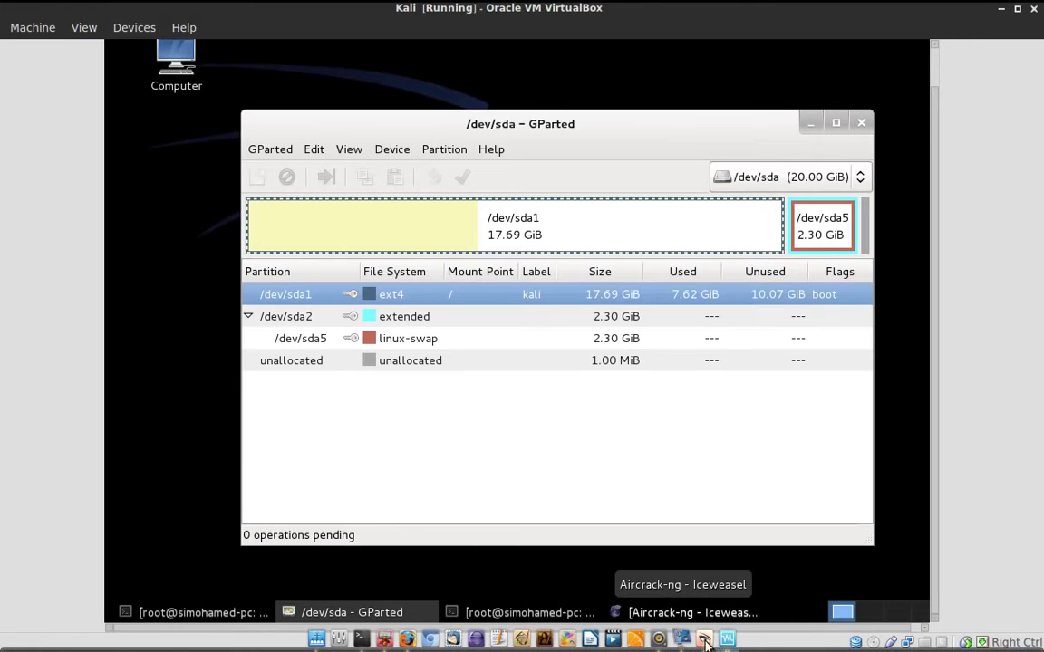
Step: Switch to the image viewer and examine the installer screenshots on partition #6's Ext4, root mount point and label settings, and partition #5's swap settings
click(705, 641)
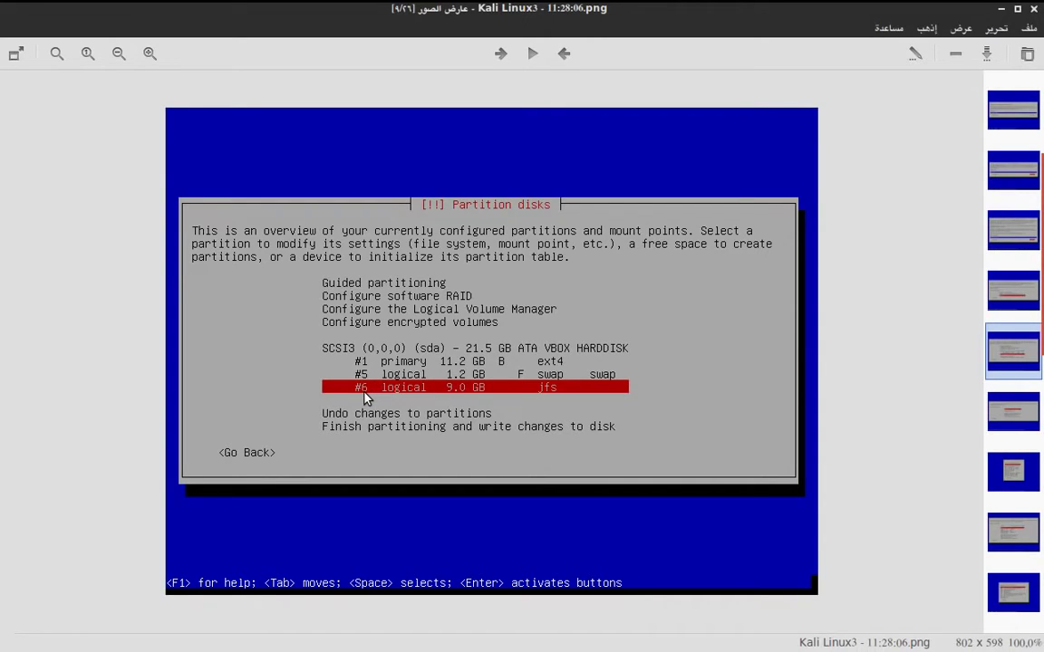
key(Right)
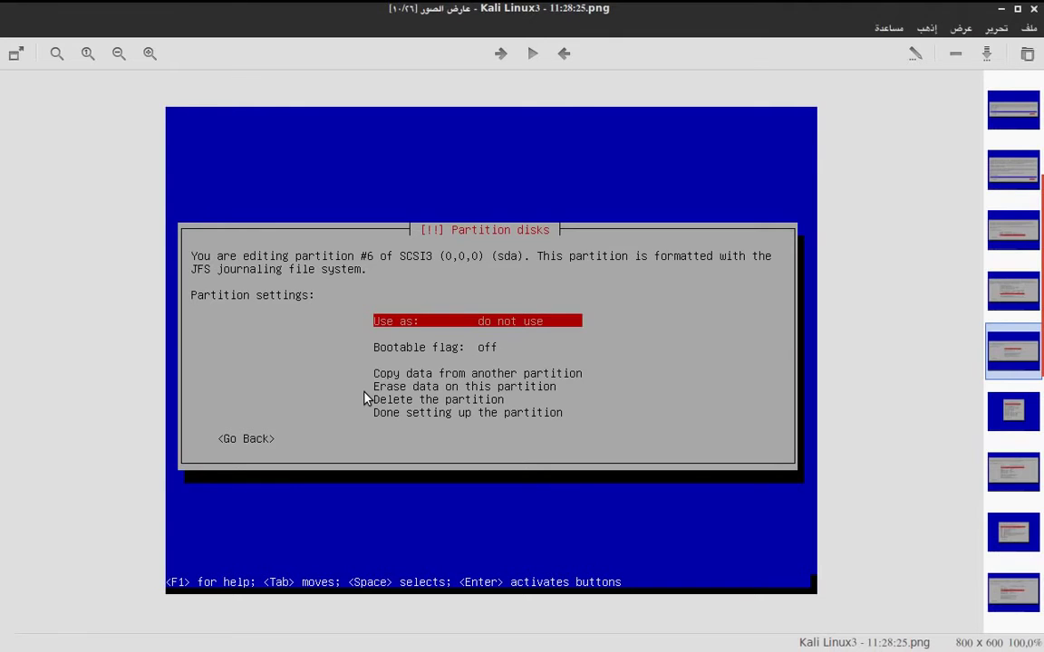
key(Right)
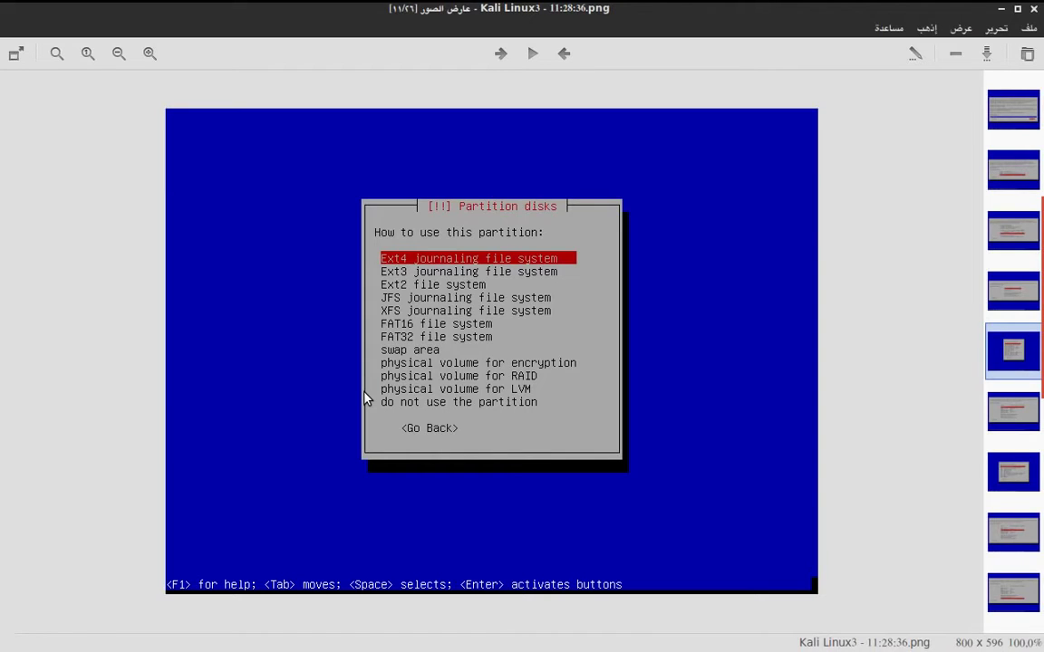
key(Right)
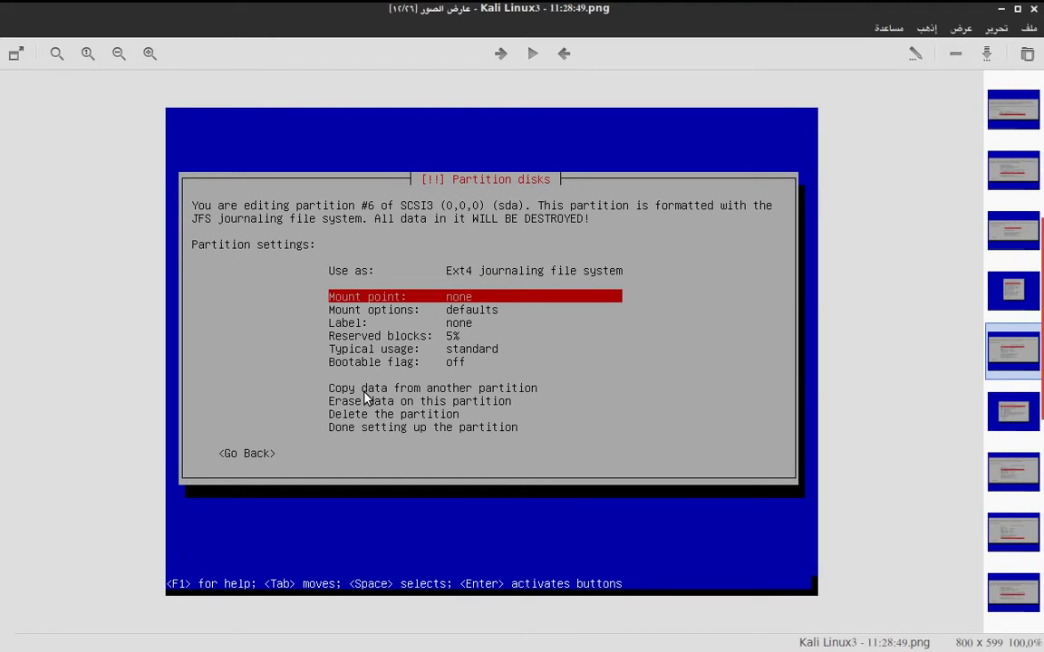
key(Right)
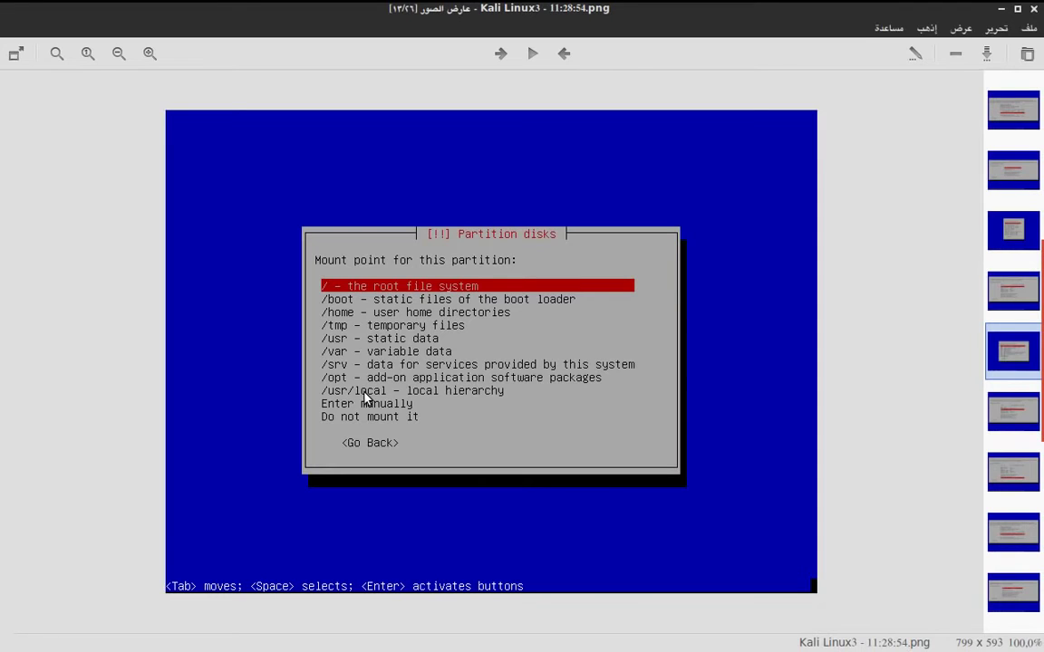
key(Right)
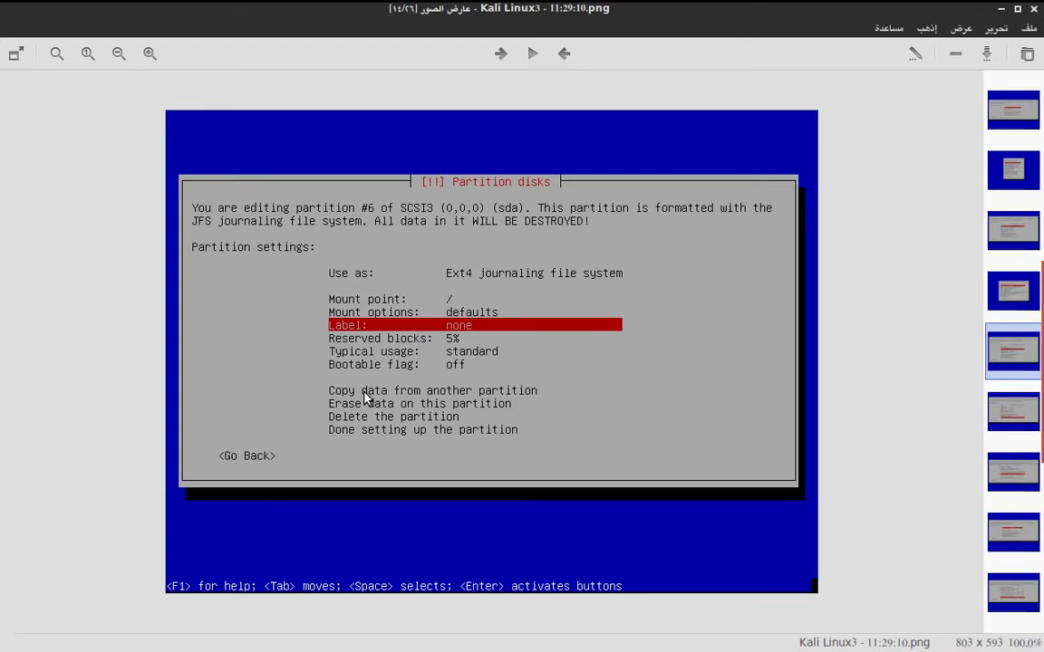
key(Left)
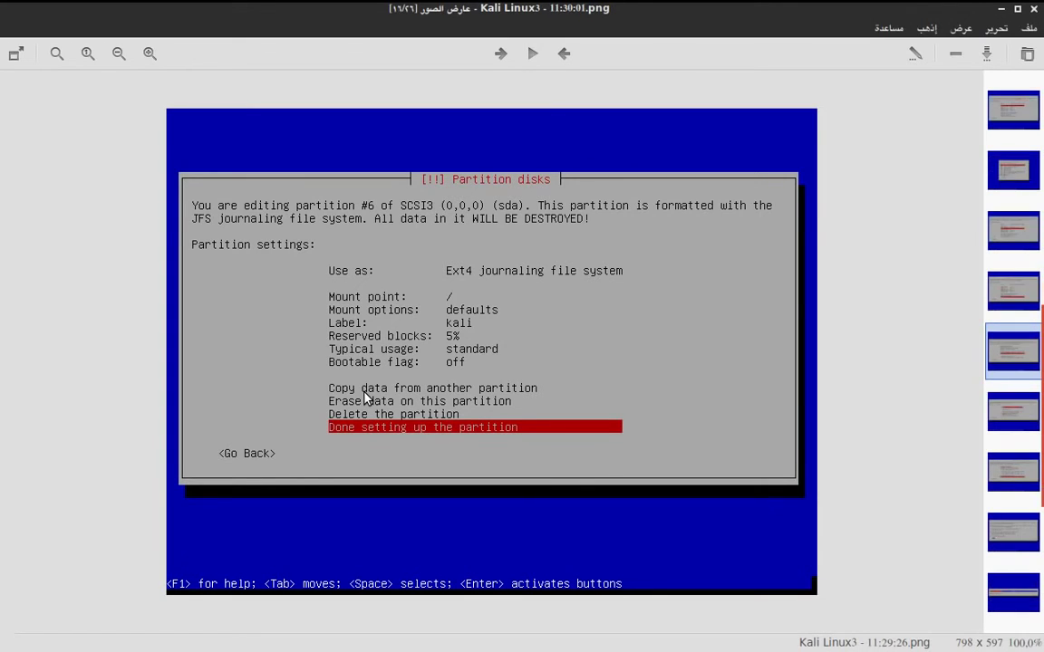
key(Right)
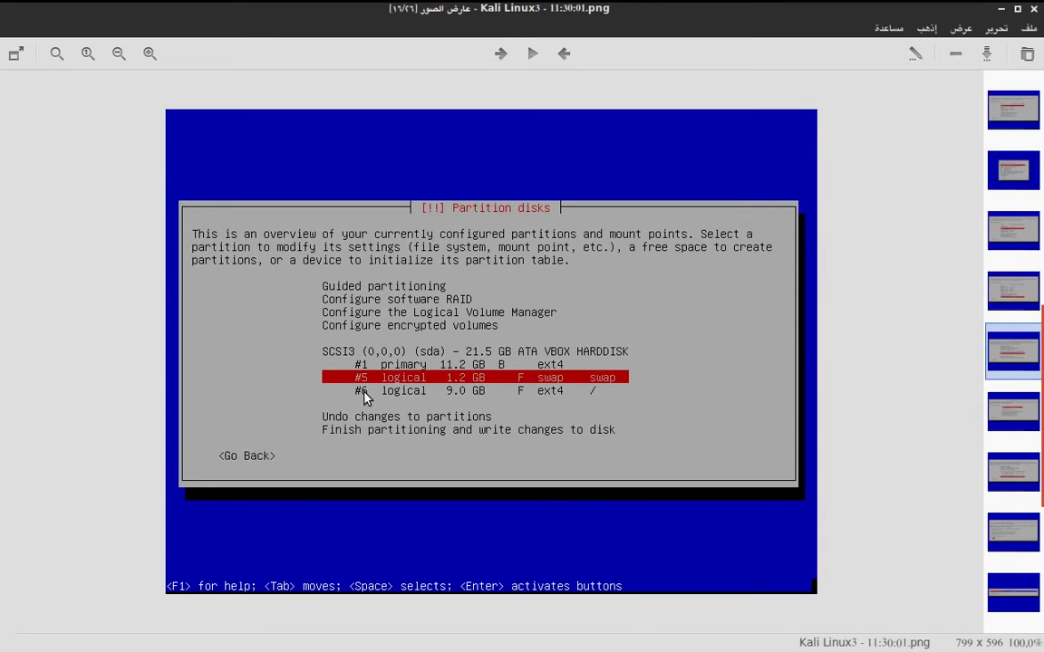
key(Left)
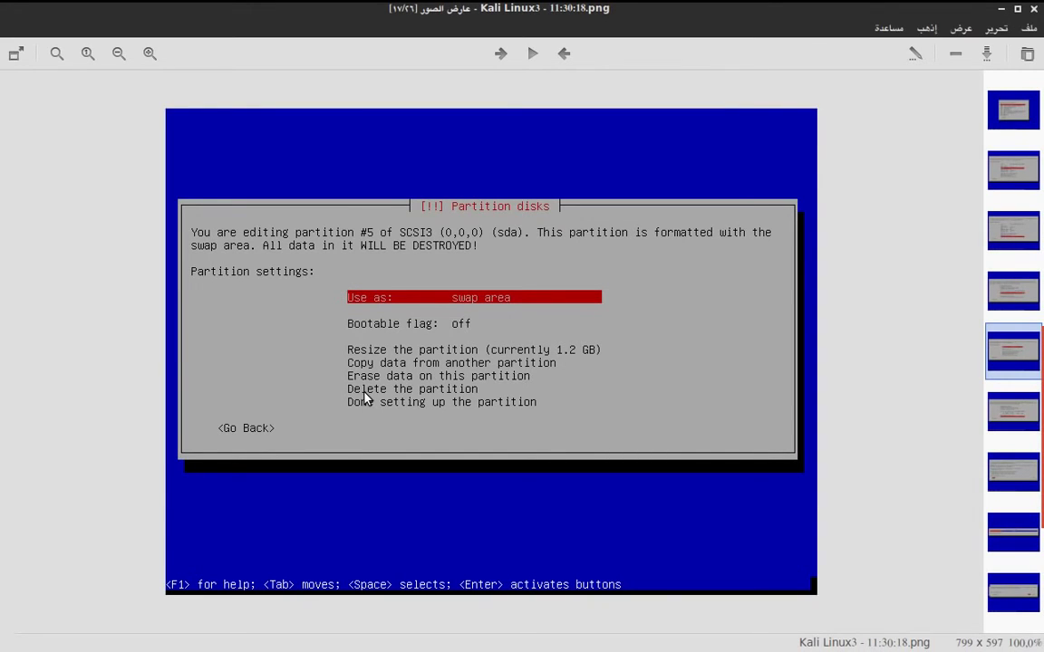
Step: Return to the screenshot of file system choices and review the partitioning sequence again up to partition #5's swap area settings
key(Right)
key(Right)
key(Right)
key(Right)
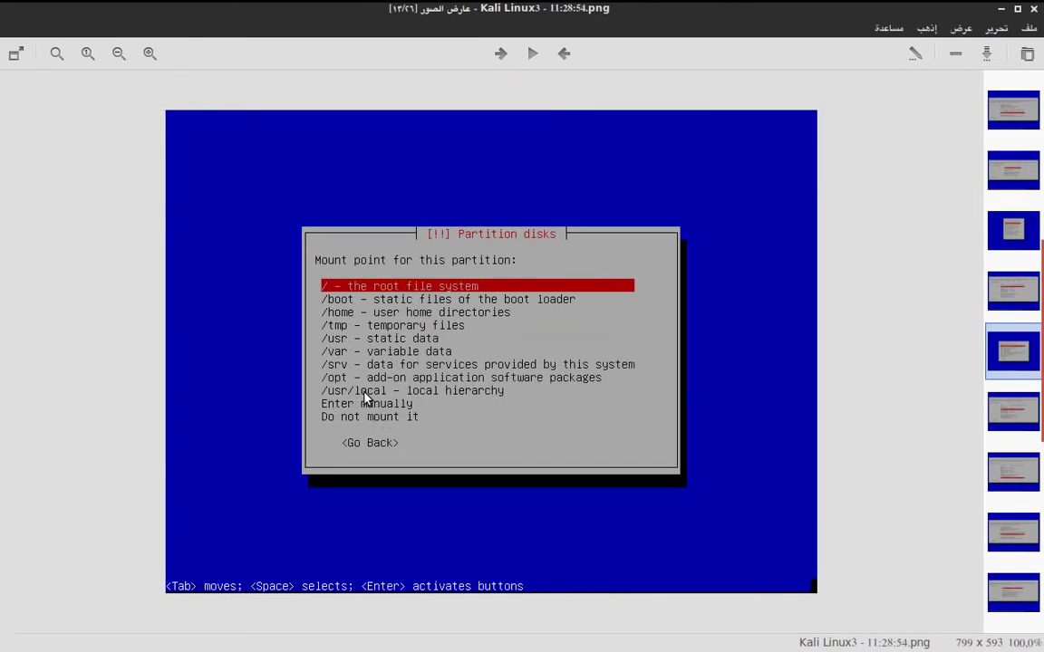
key(Right)
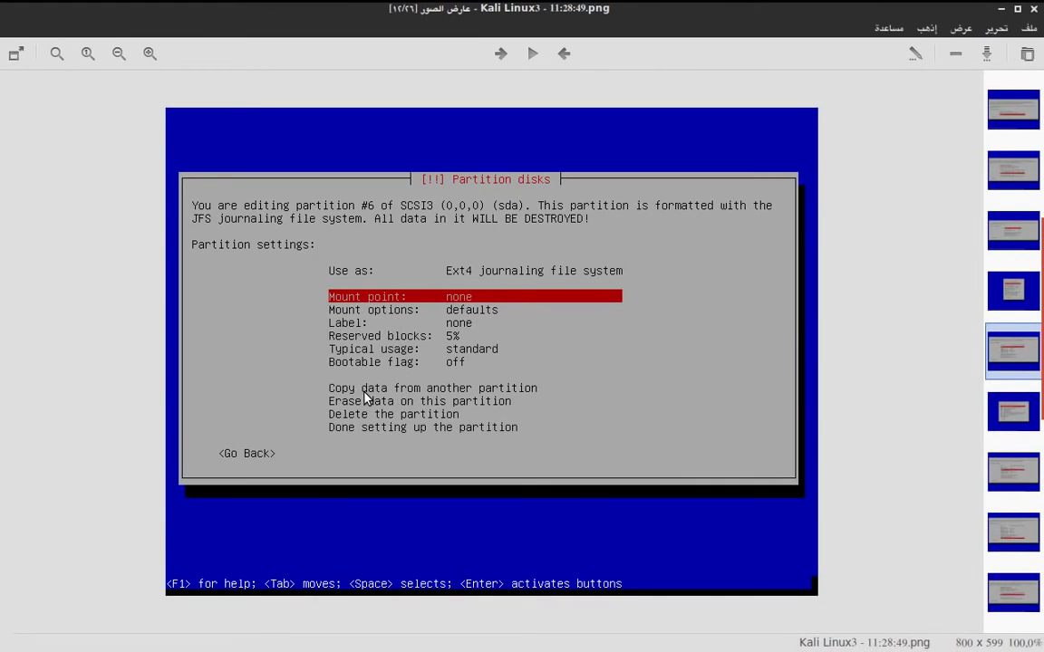
key(Right)
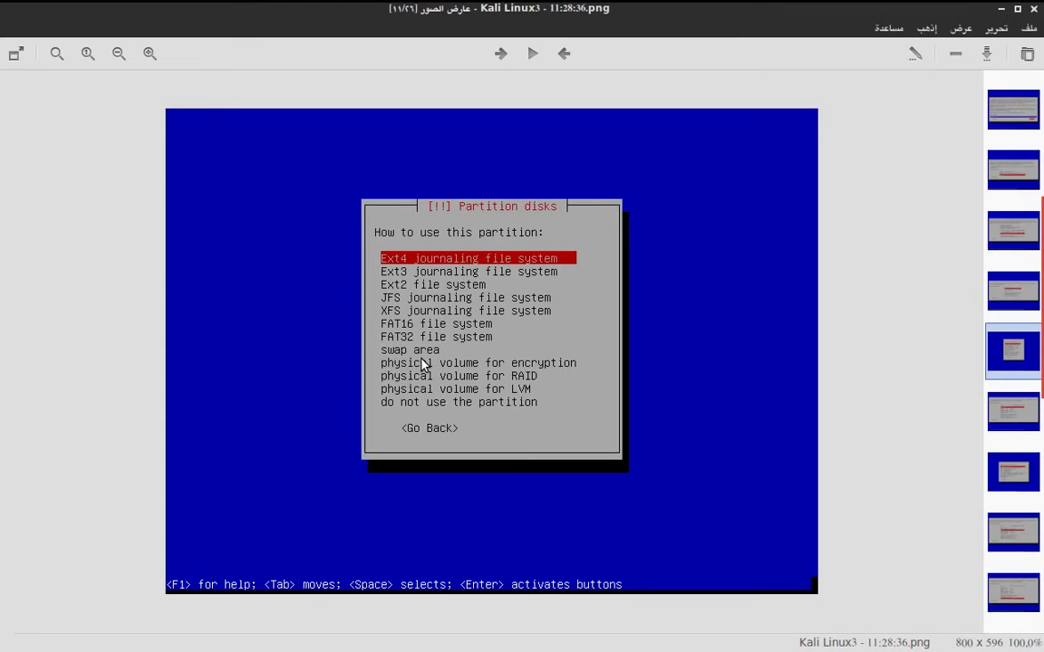
key(Right)
key(Right)
key(Right)
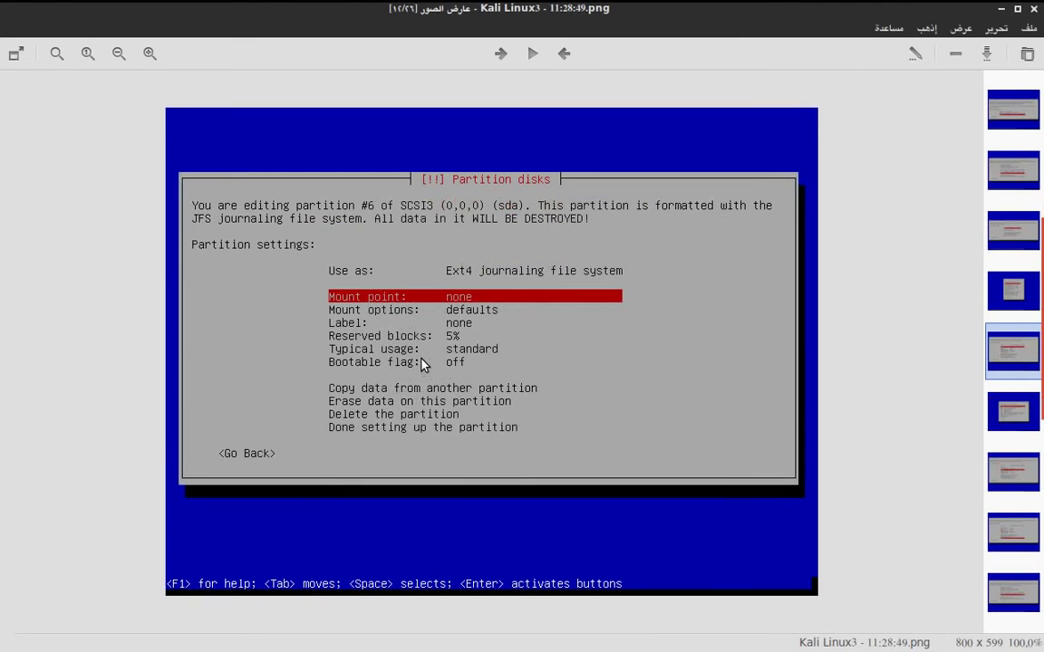
key(Right)
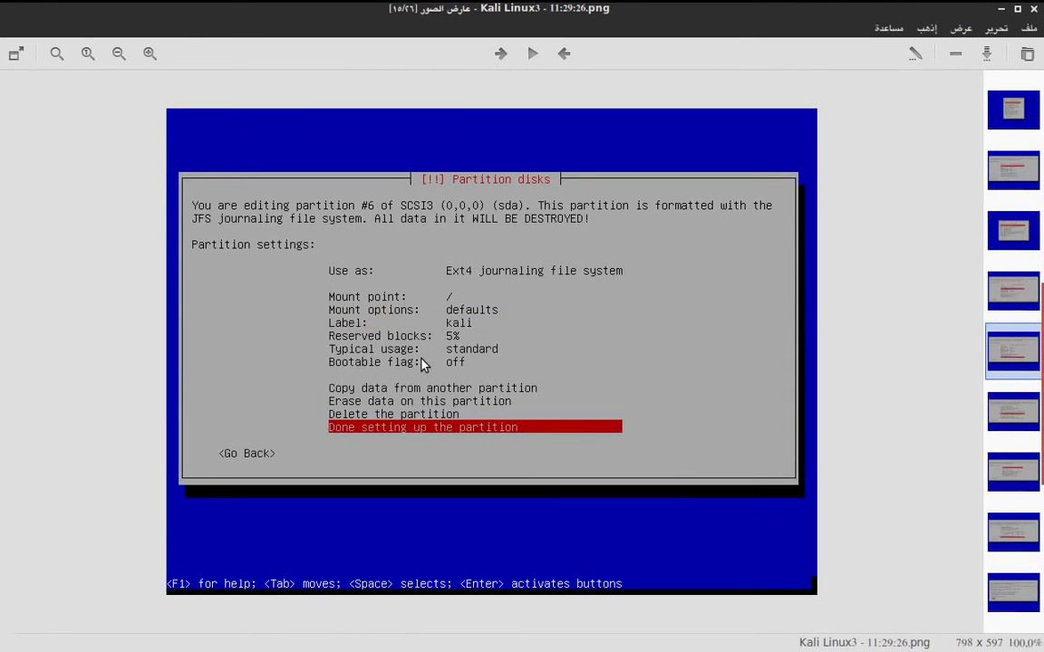
key(Right)
key(Right)
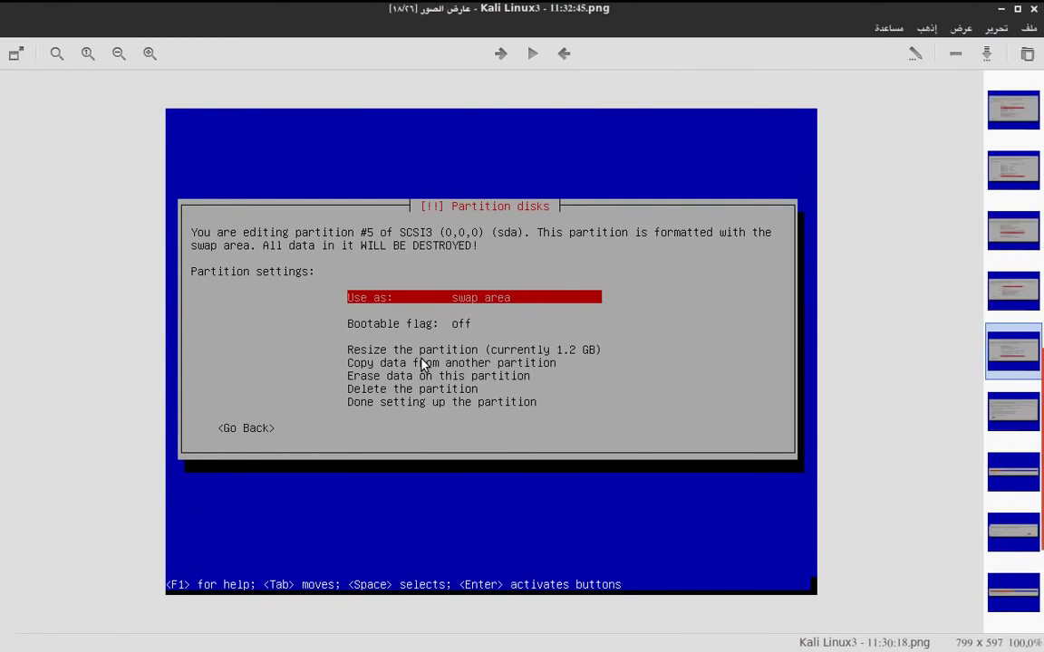
Step: Examine the screenshots covering the end of partitioning, writing changes to disk, system installation and the network mirror choice
key(Right)
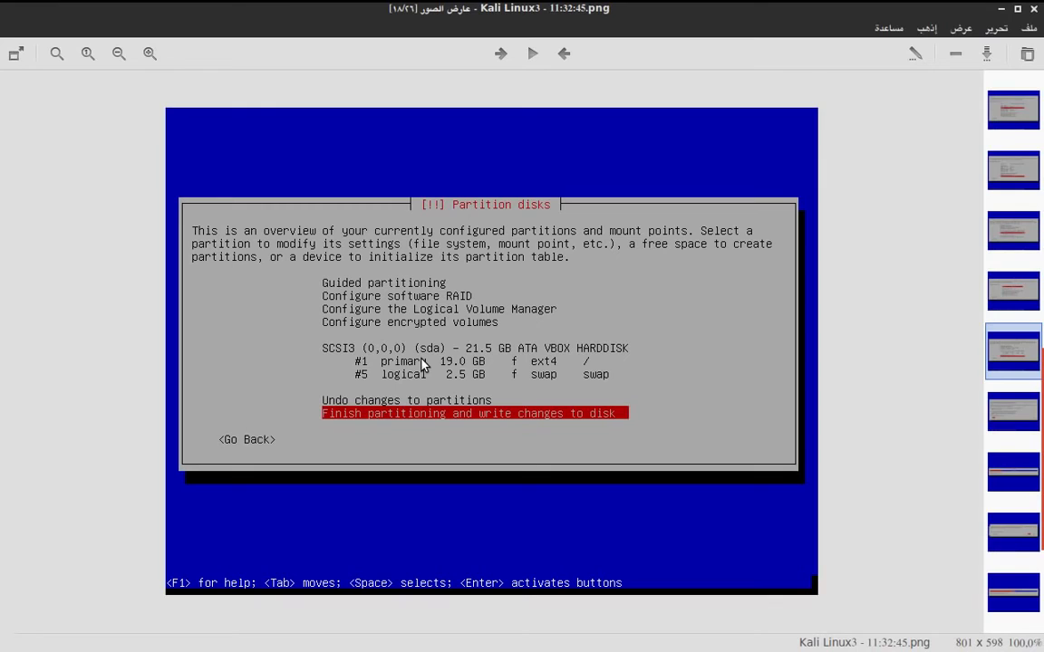
key(Right)
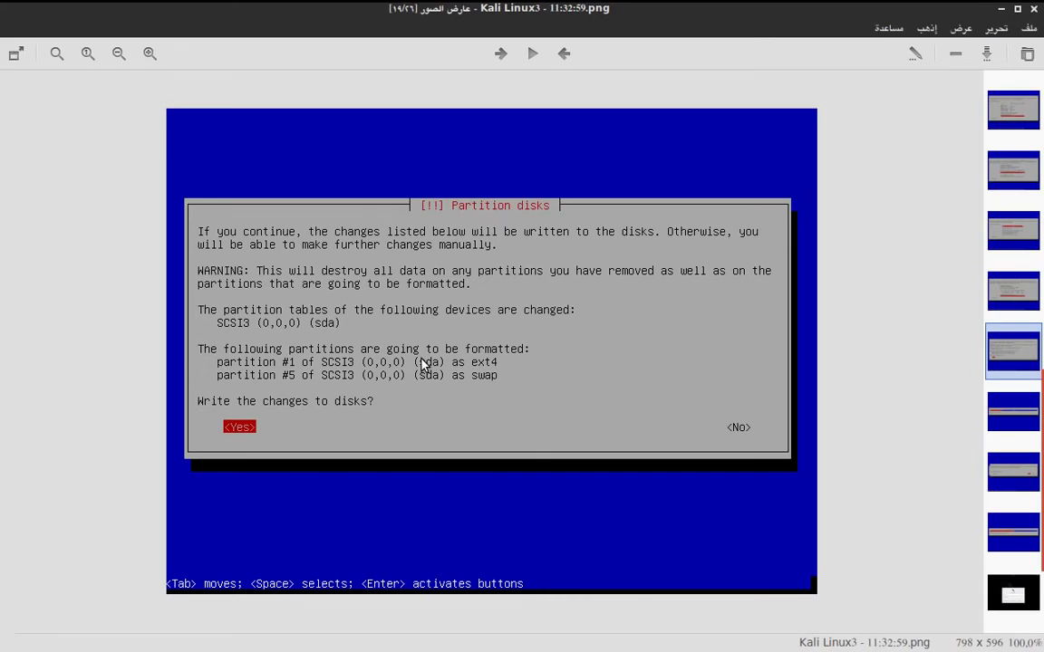
key(Left)
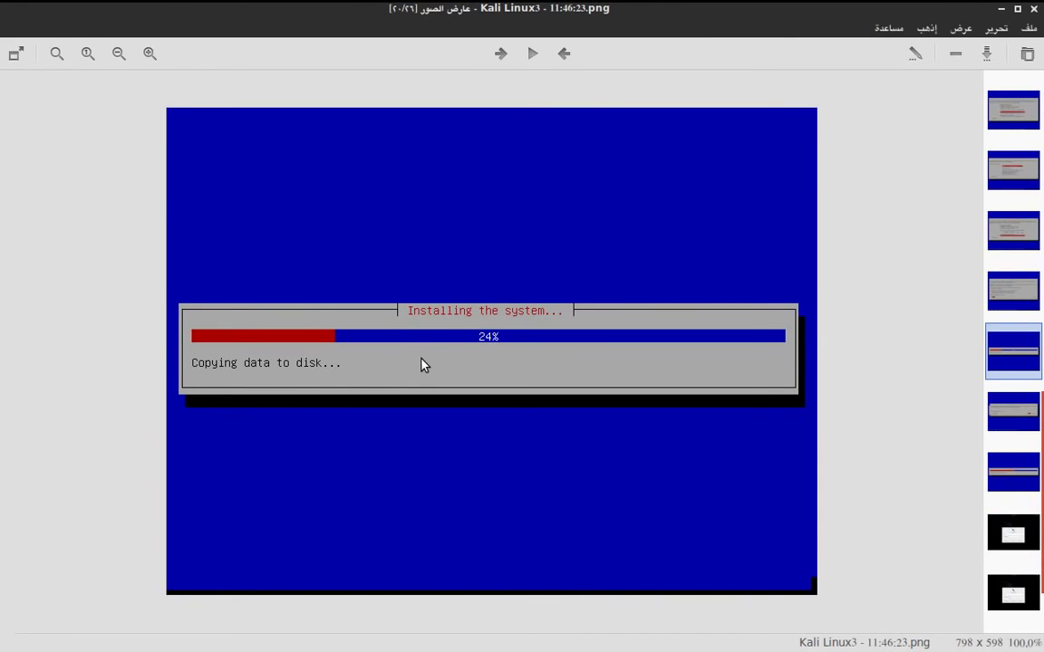
key(Left)
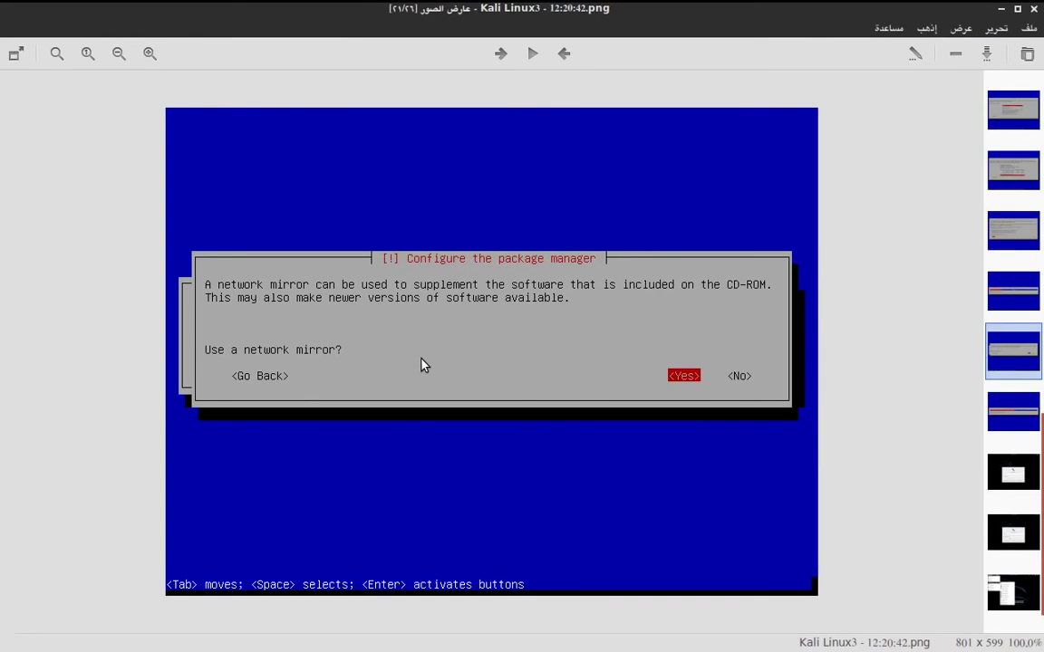
Step: Examine the remaining screenshots up to the Kali login screen, the root username entry and the Kali Linux applications menu
key(Right)
key(Right)
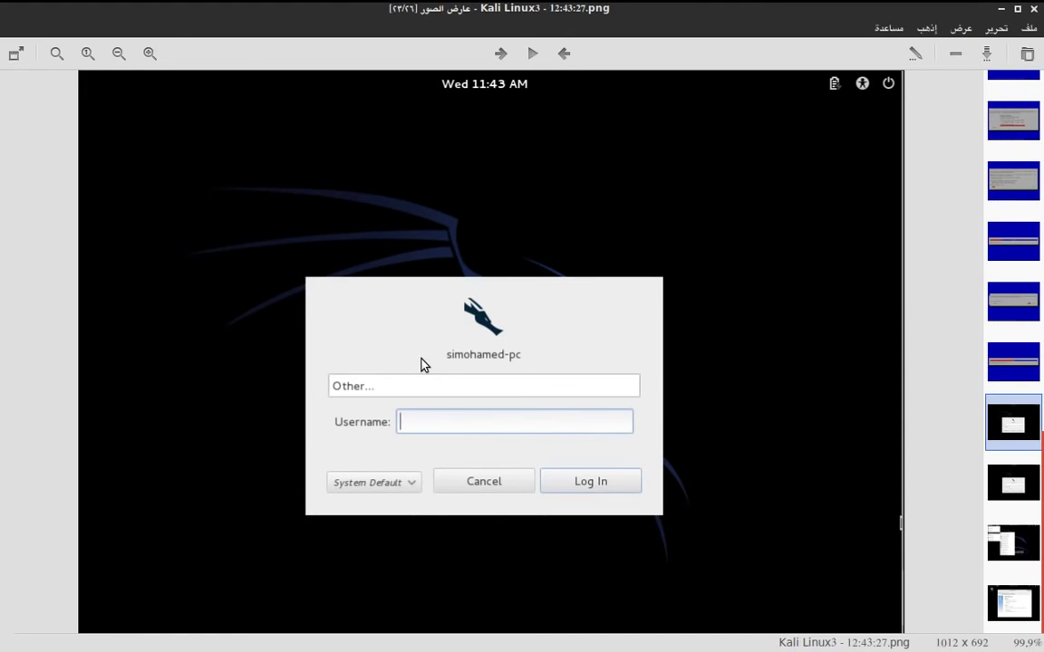
key(Right)
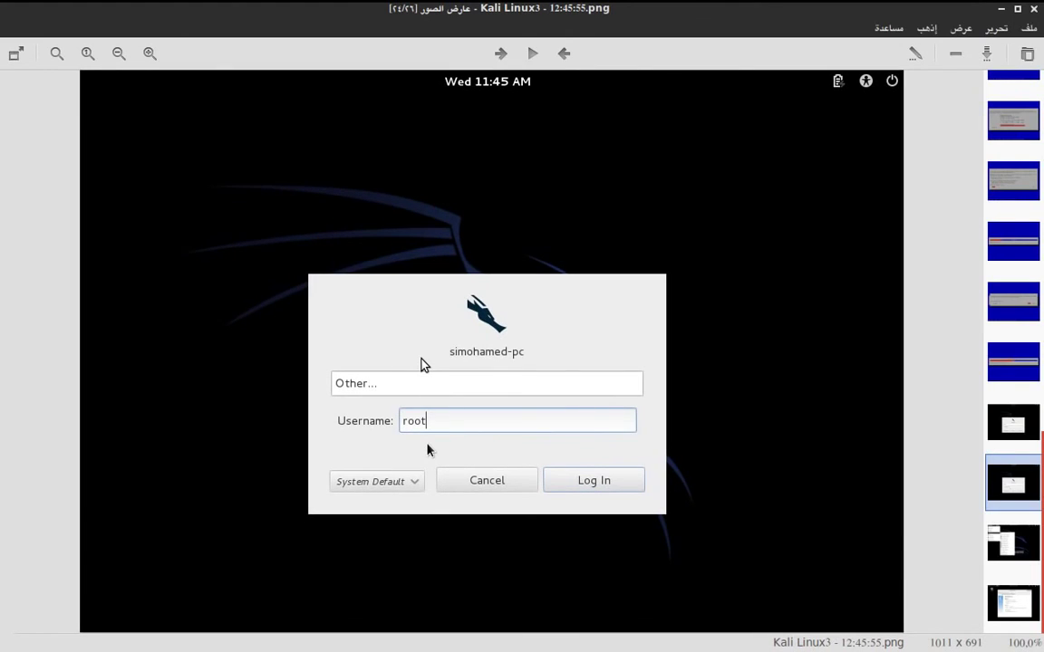
key(Right)
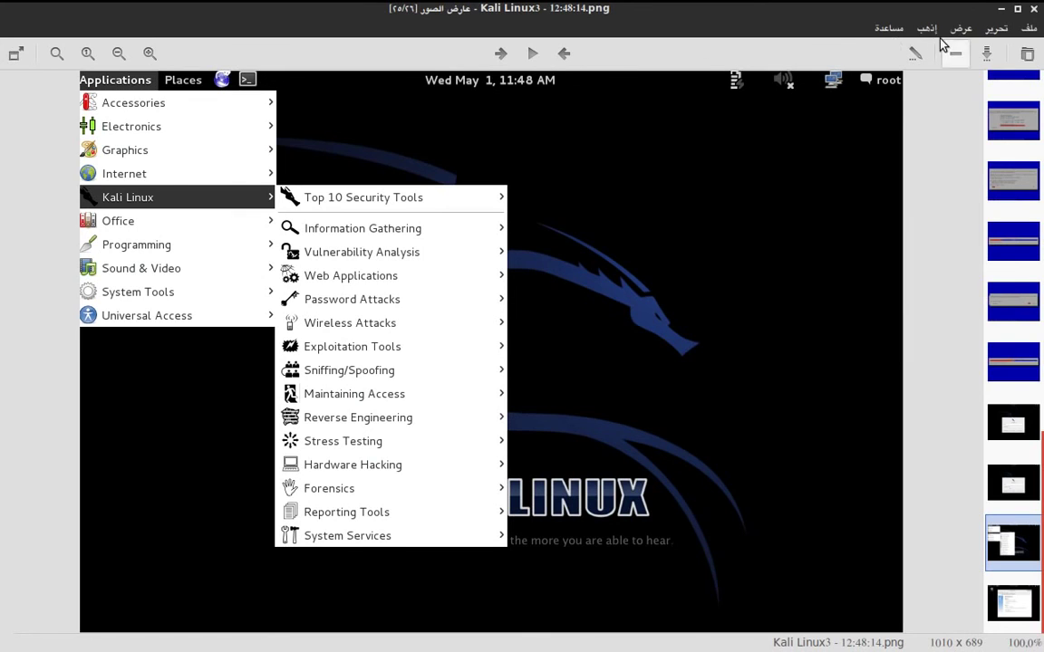
Step: Close the image viewer and minimize the Firefox and VirtualBox Manager windows to clear the desktop
click(1033, 12)
click(815, 120)
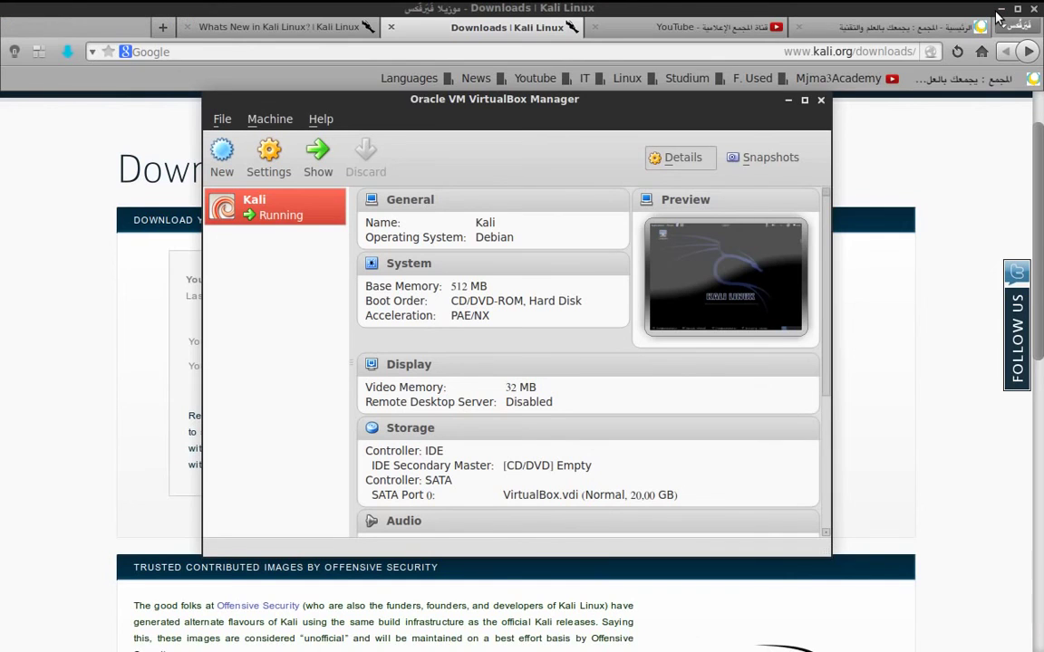
click(1002, 8)
click(995, 17)
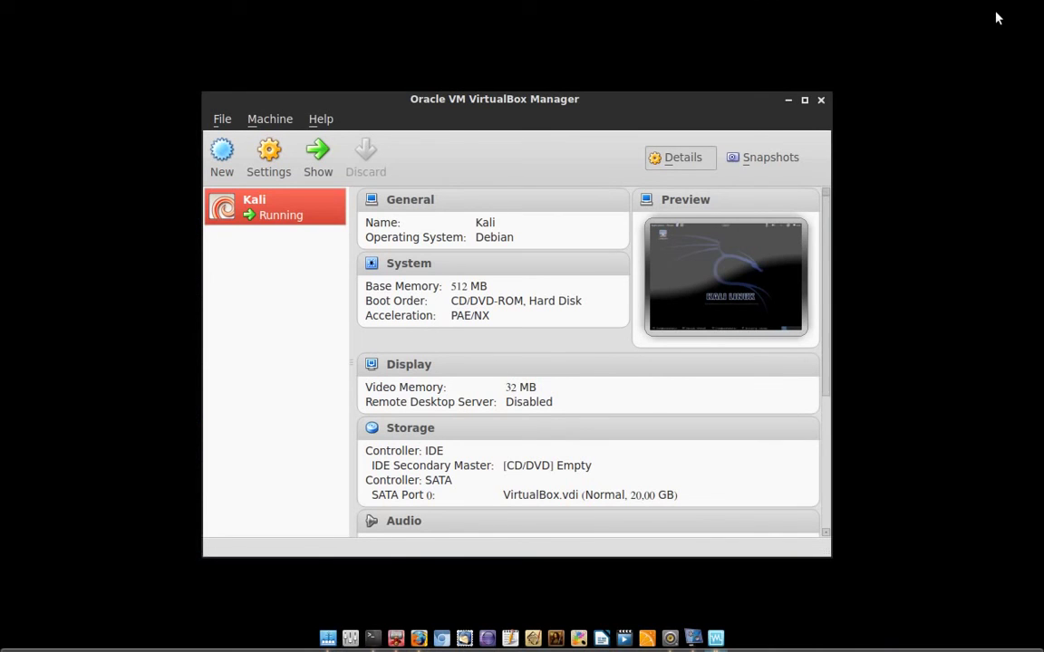
click(788, 100)
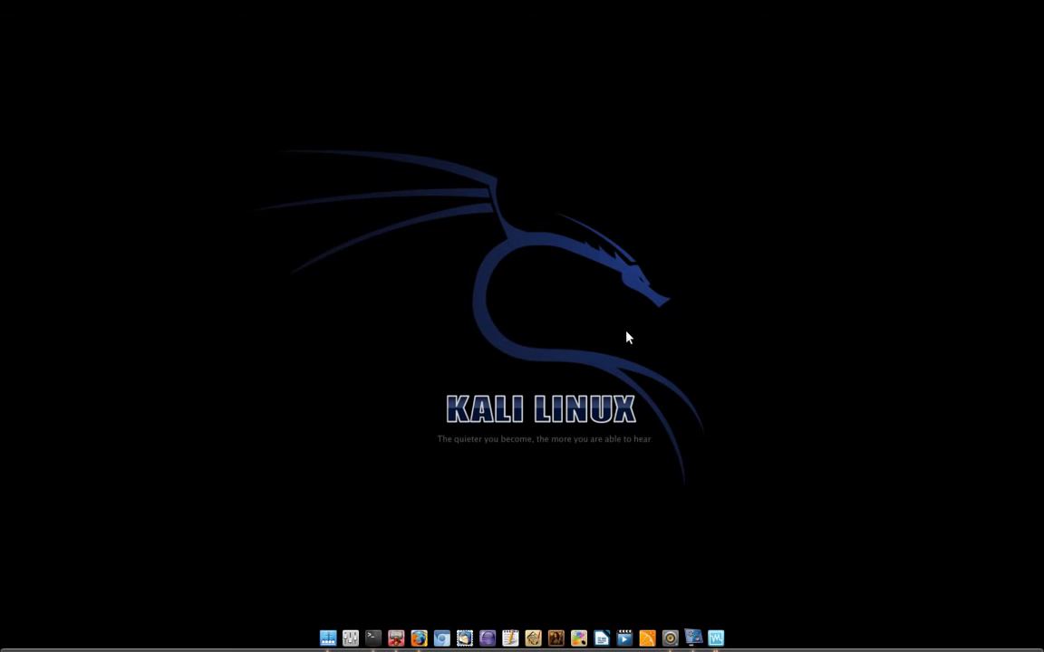
Step: Restore the VirtualBox Manager window briefly and minimize it again
right_click(716, 639)
click(727, 589)
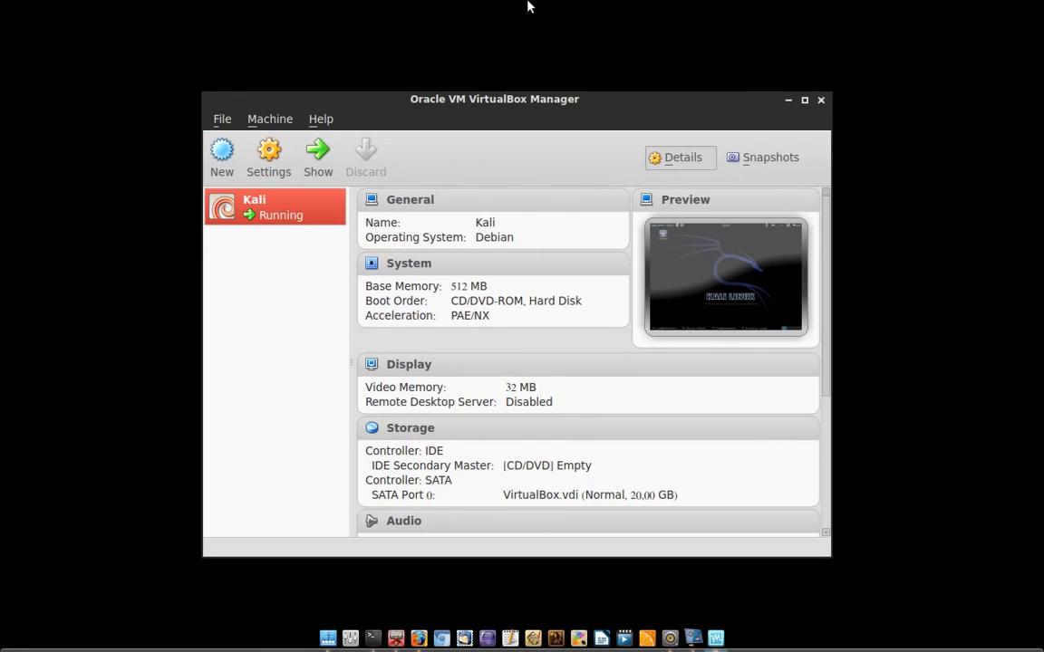
click(792, 101)
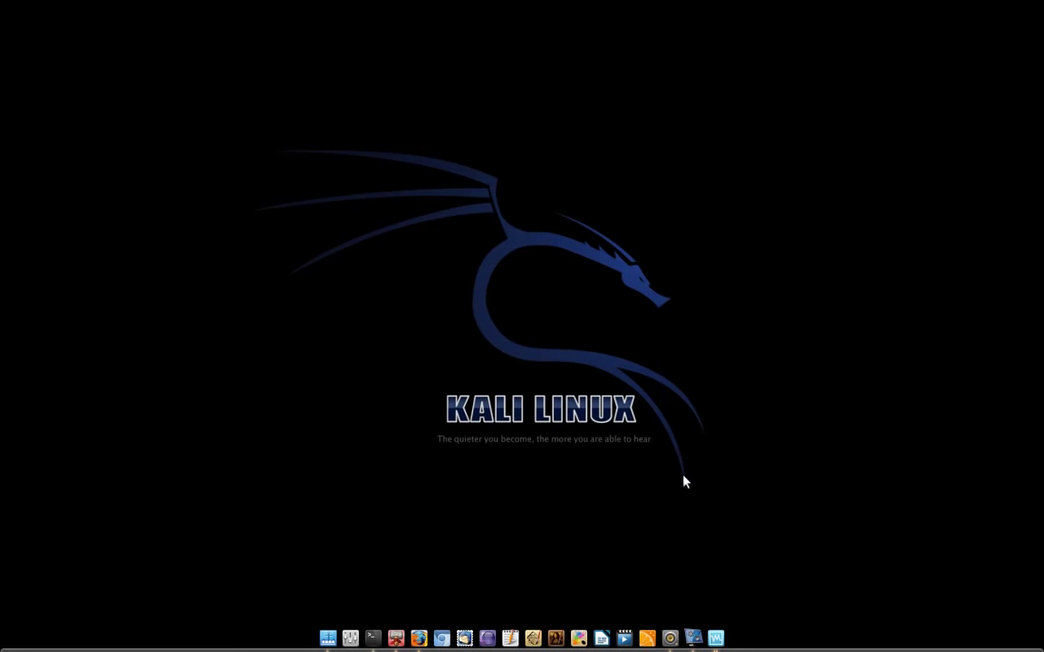
click(693, 637)
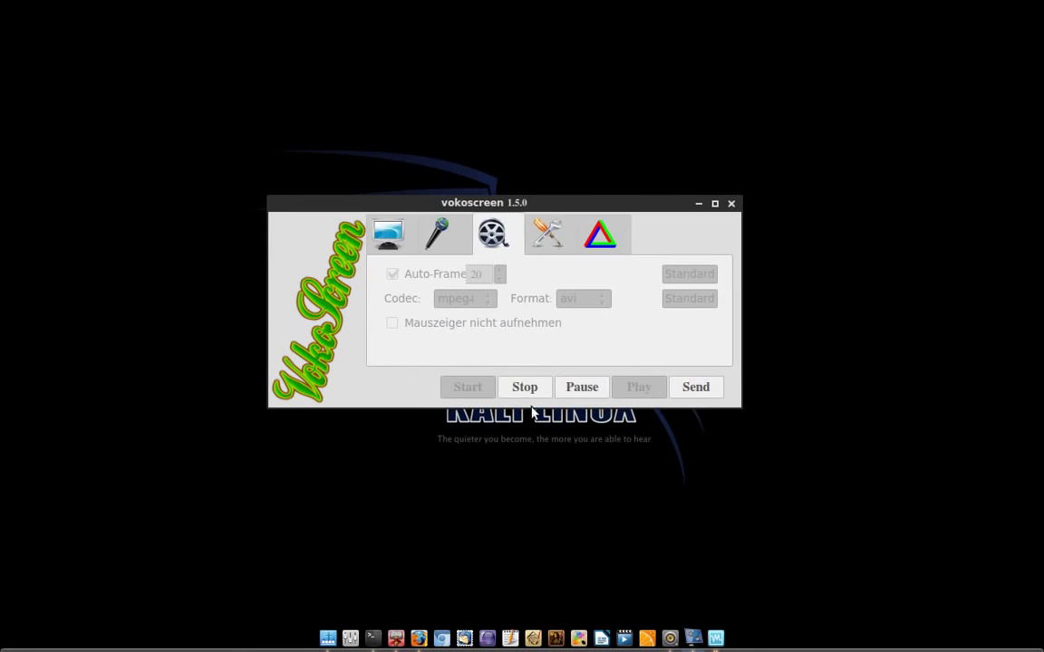